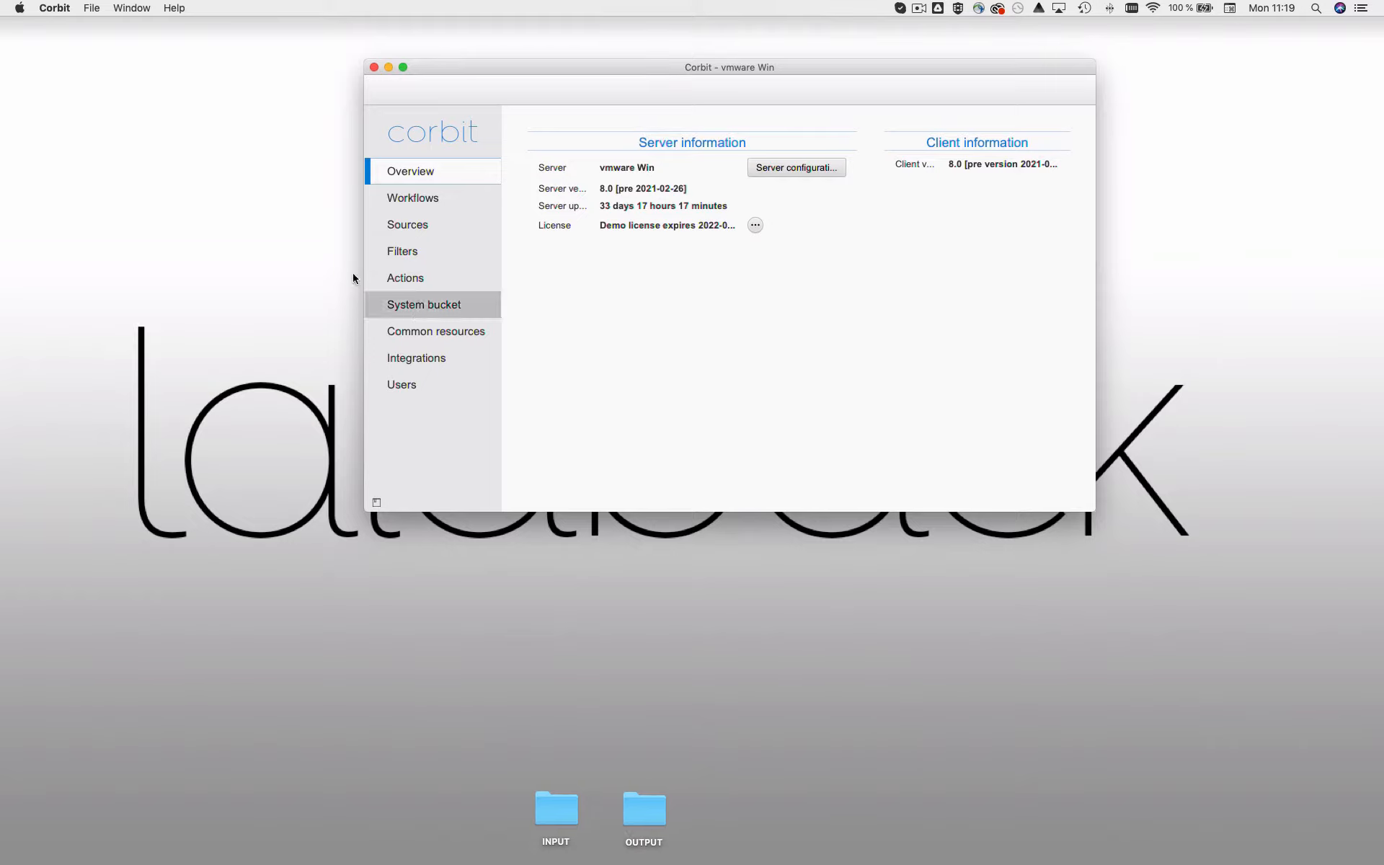
Step: Create a new workflow named "Move Image files"
{"action": "left_click", "coordinate": [411, 198]}
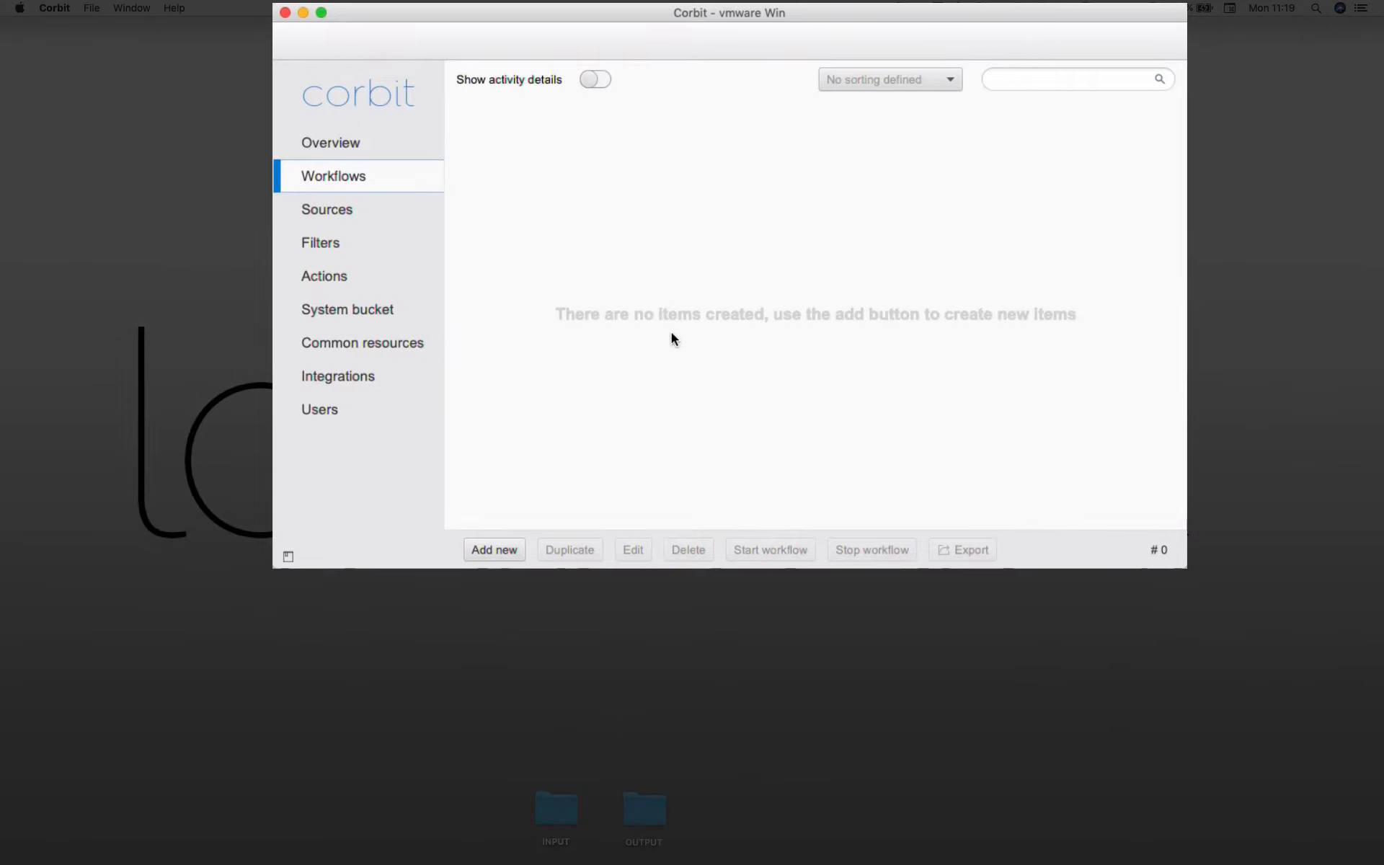
{"action": "left_click", "coordinate": [492, 549]}
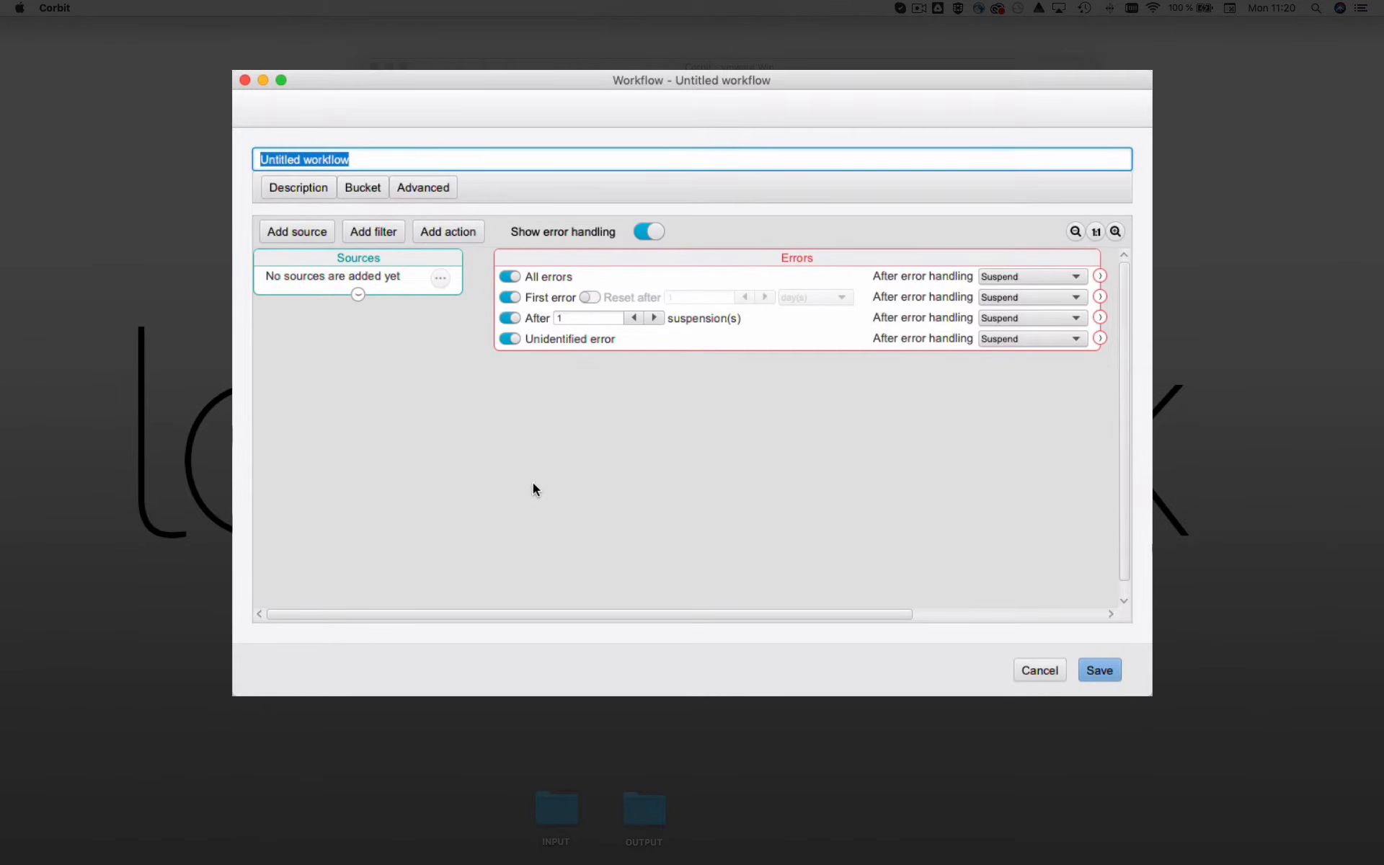
{"action": "type", "text": "Mo"}
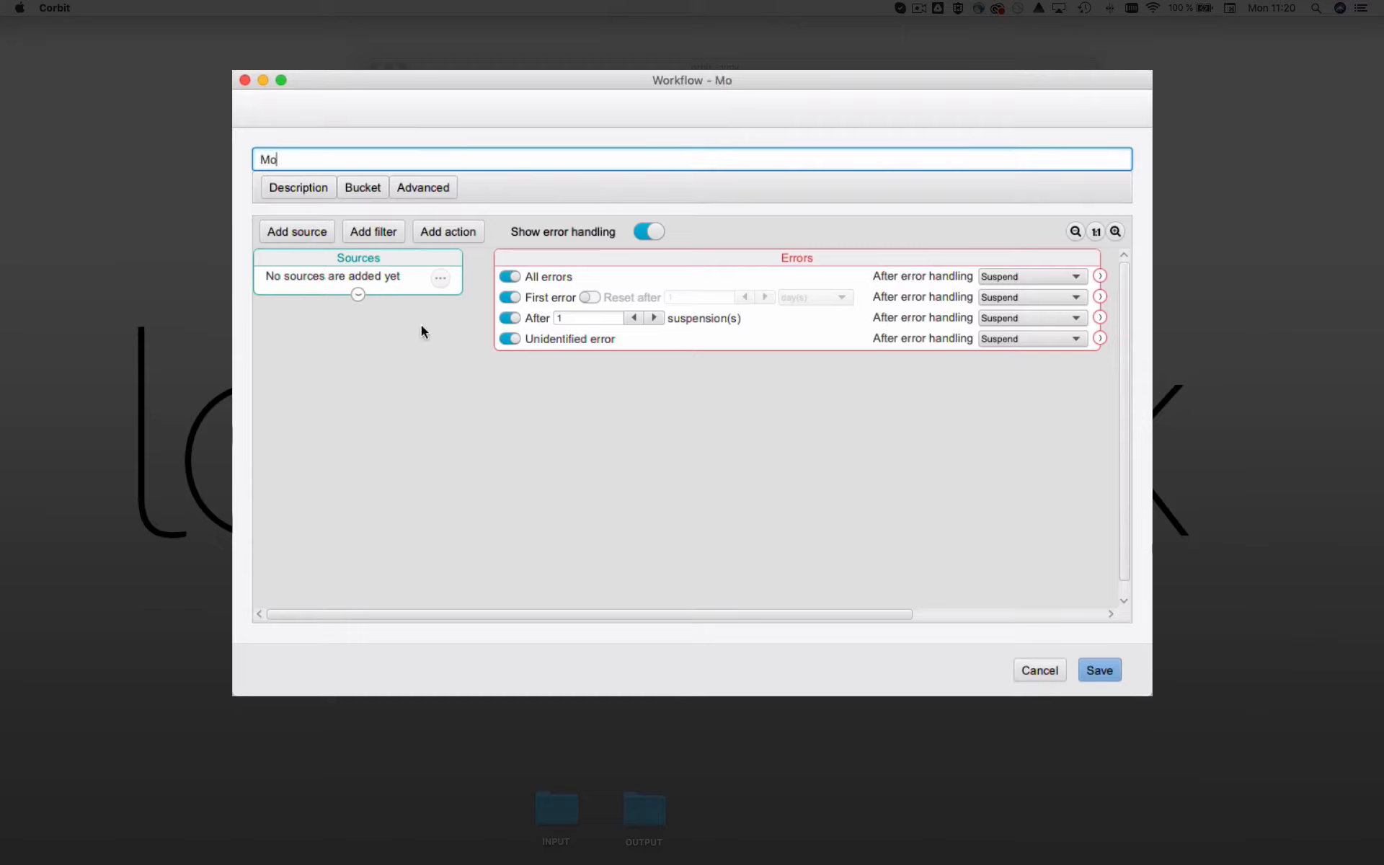
{"action": "type", "text": "ve Image files"}
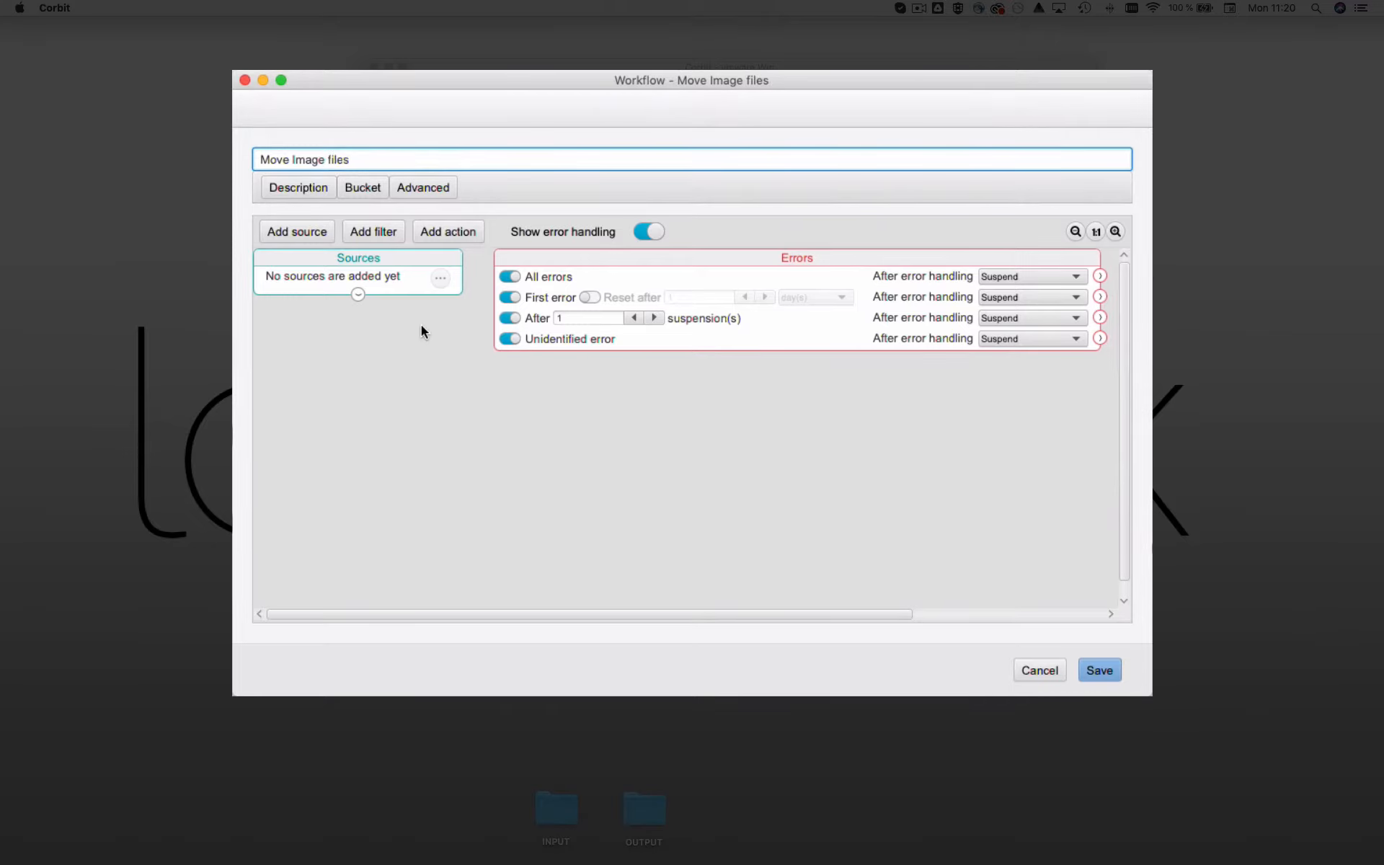
{"action": "left_click", "coordinate": [306, 189]}
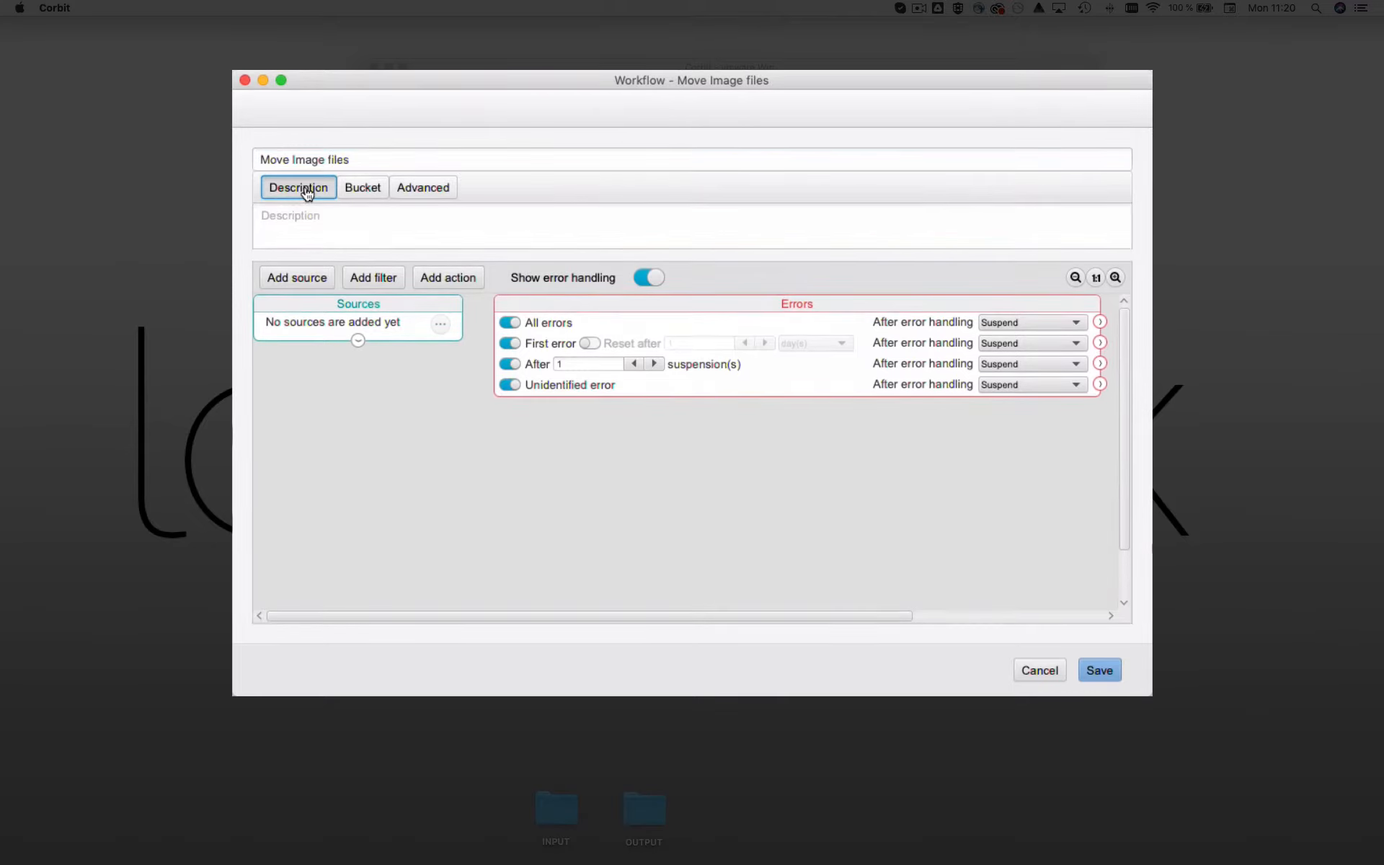
{"action": "left_click", "coordinate": [306, 192]}
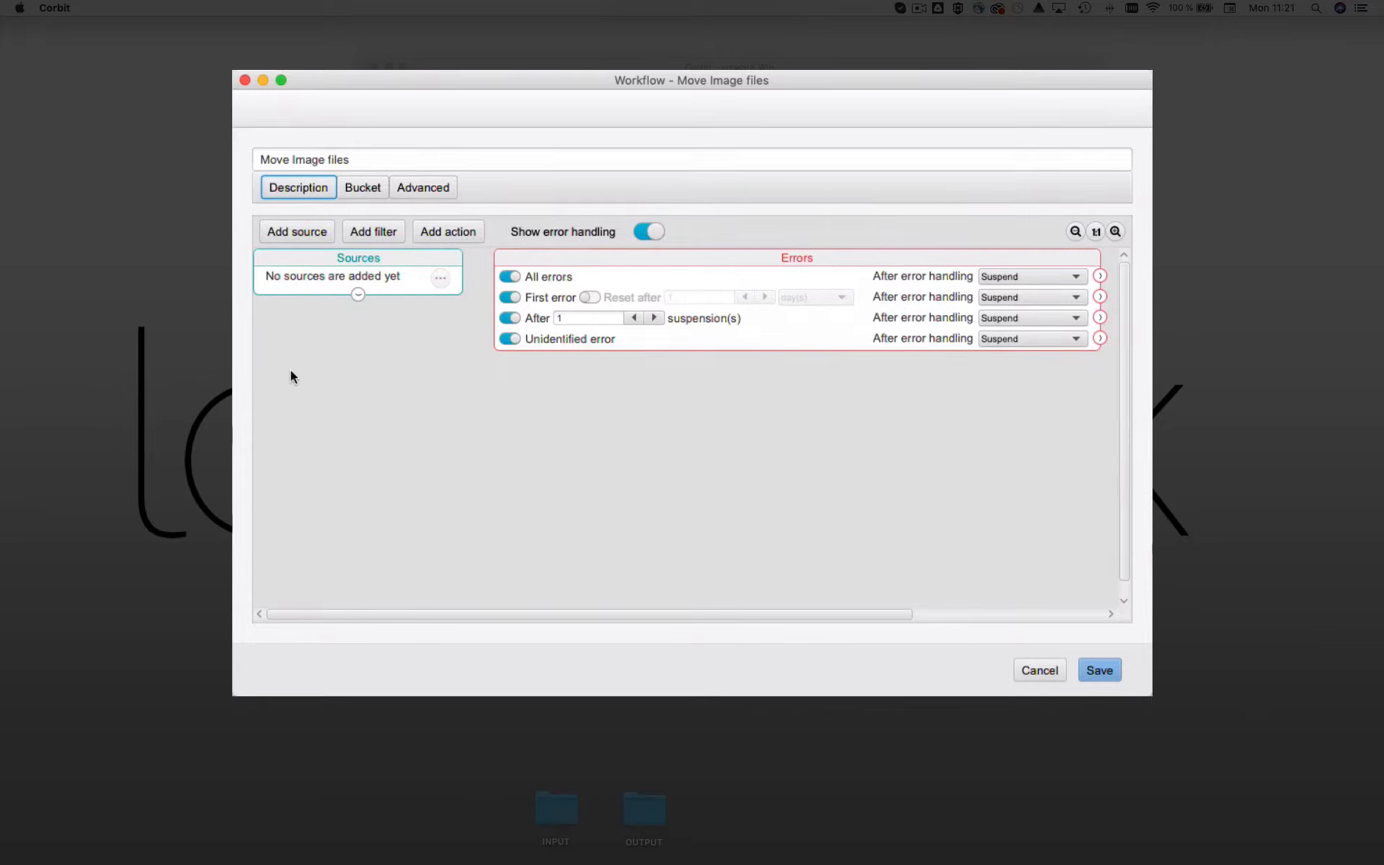
Step: Add a new Folder source that points to the INPUT folder on the Desktop and name it INPUT
{"action": "left_click", "coordinate": [298, 232]}
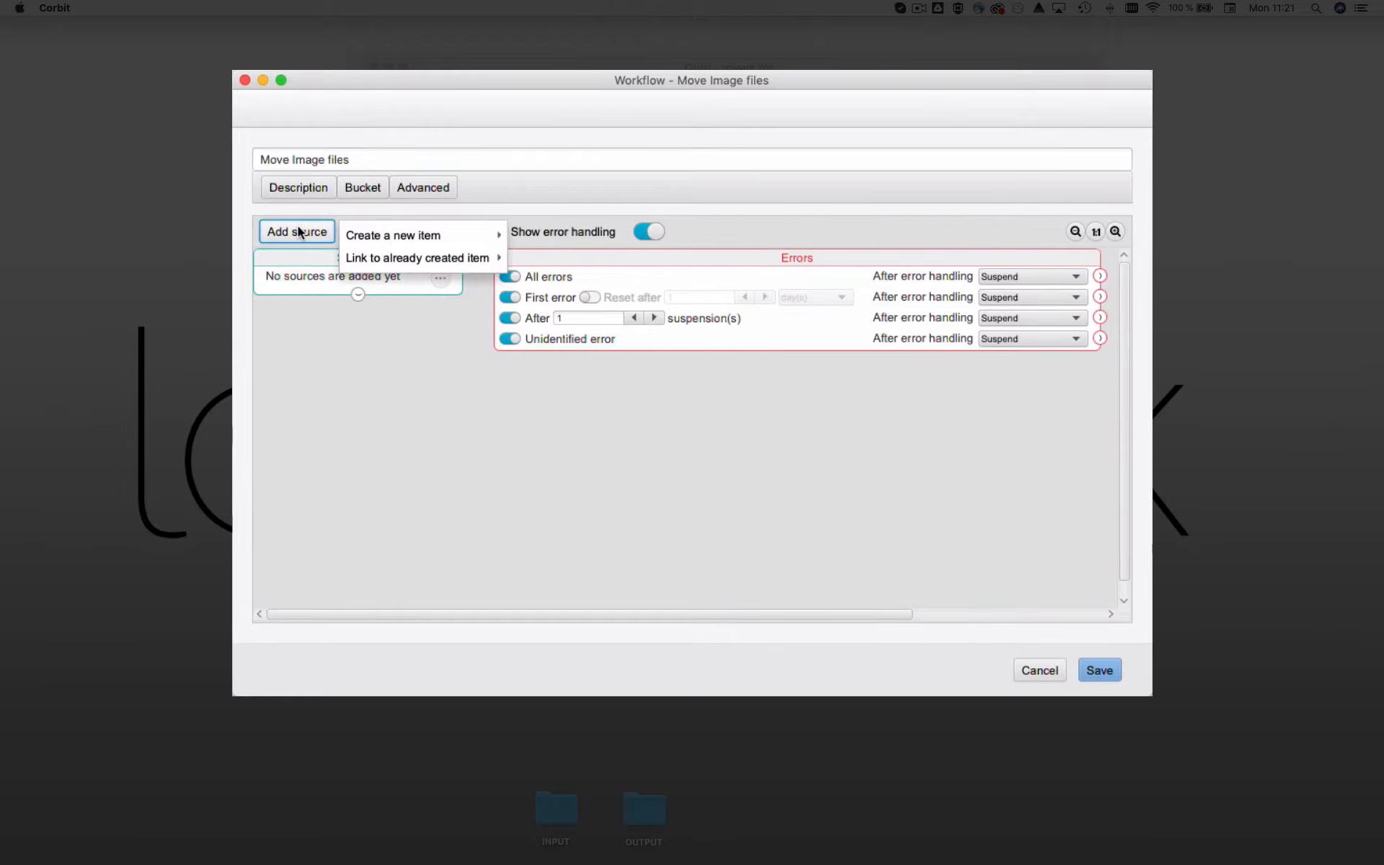
{"action": "mouse_move", "coordinate": [383, 232]}
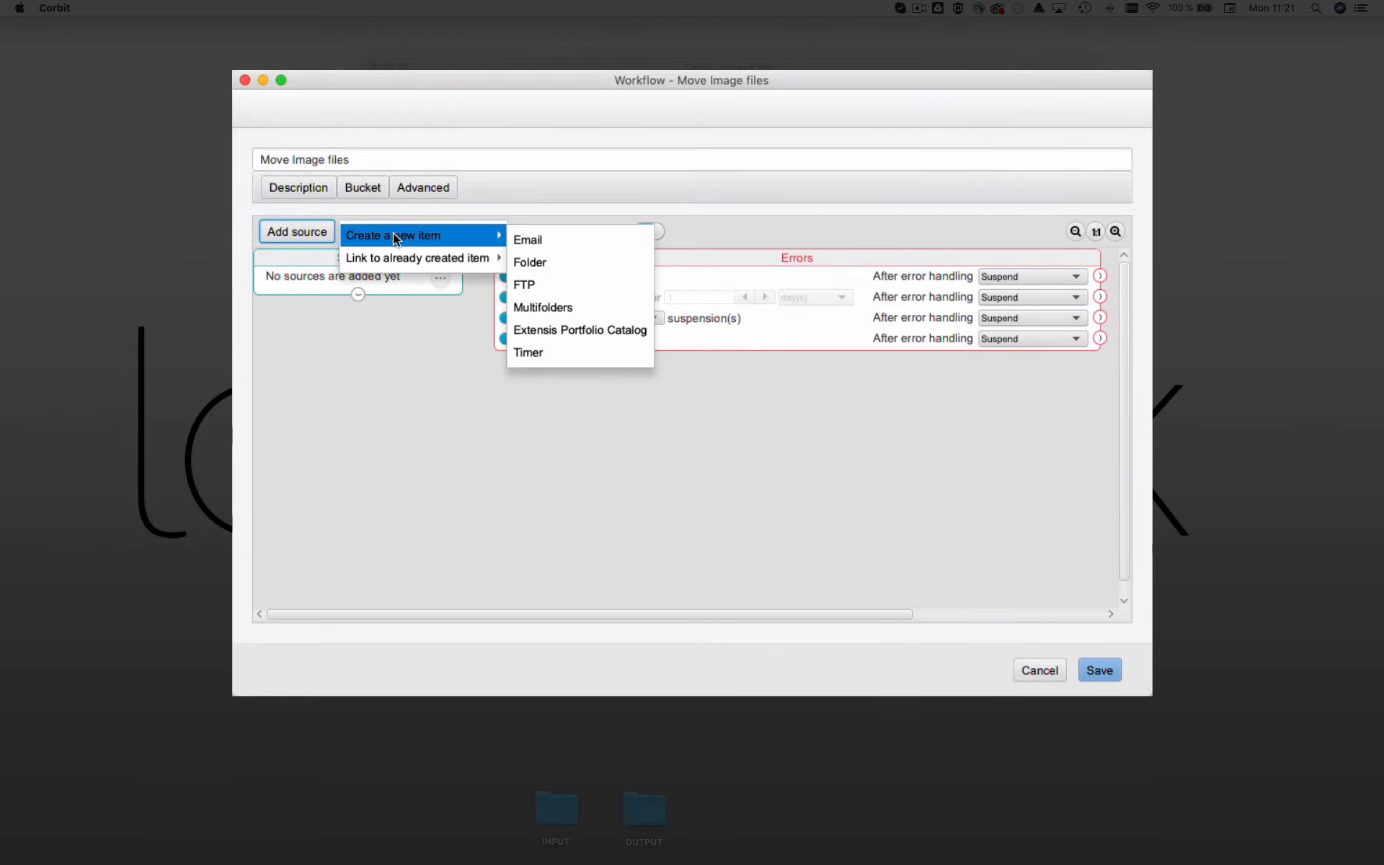
{"action": "left_click", "coordinate": [551, 260]}
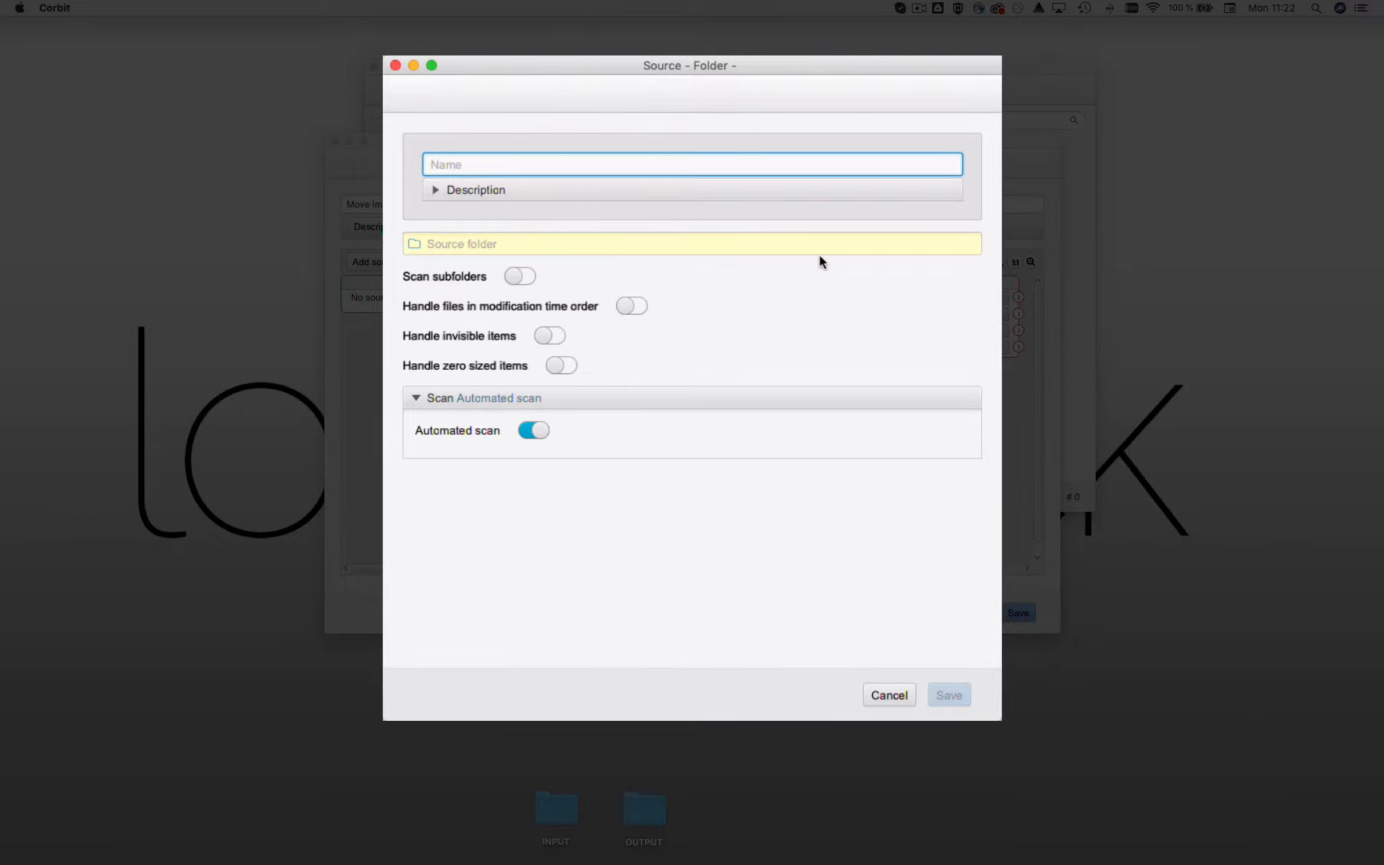
{"action": "left_click", "coordinate": [947, 244]}
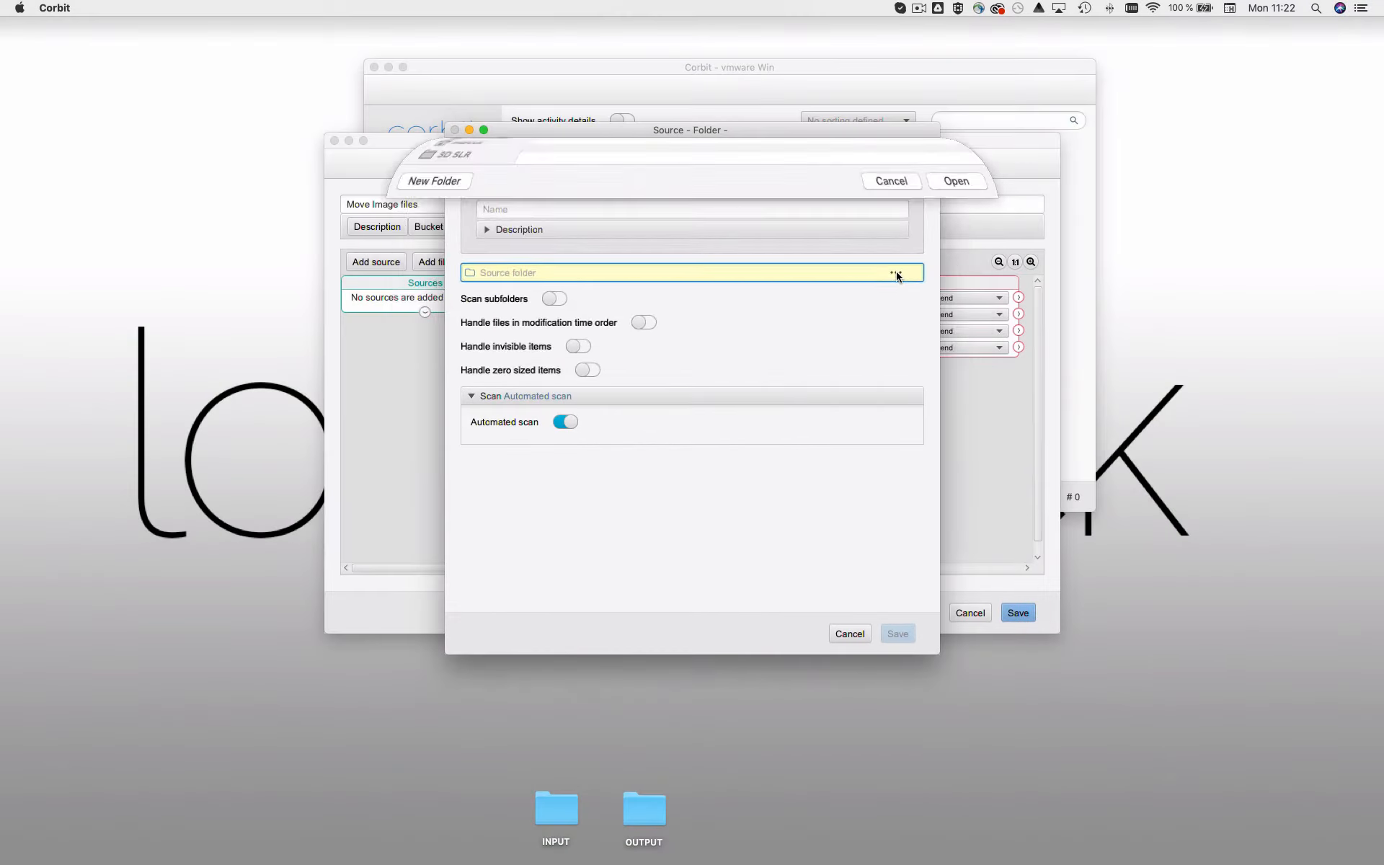
{"action": "left_click", "coordinate": [568, 219]}
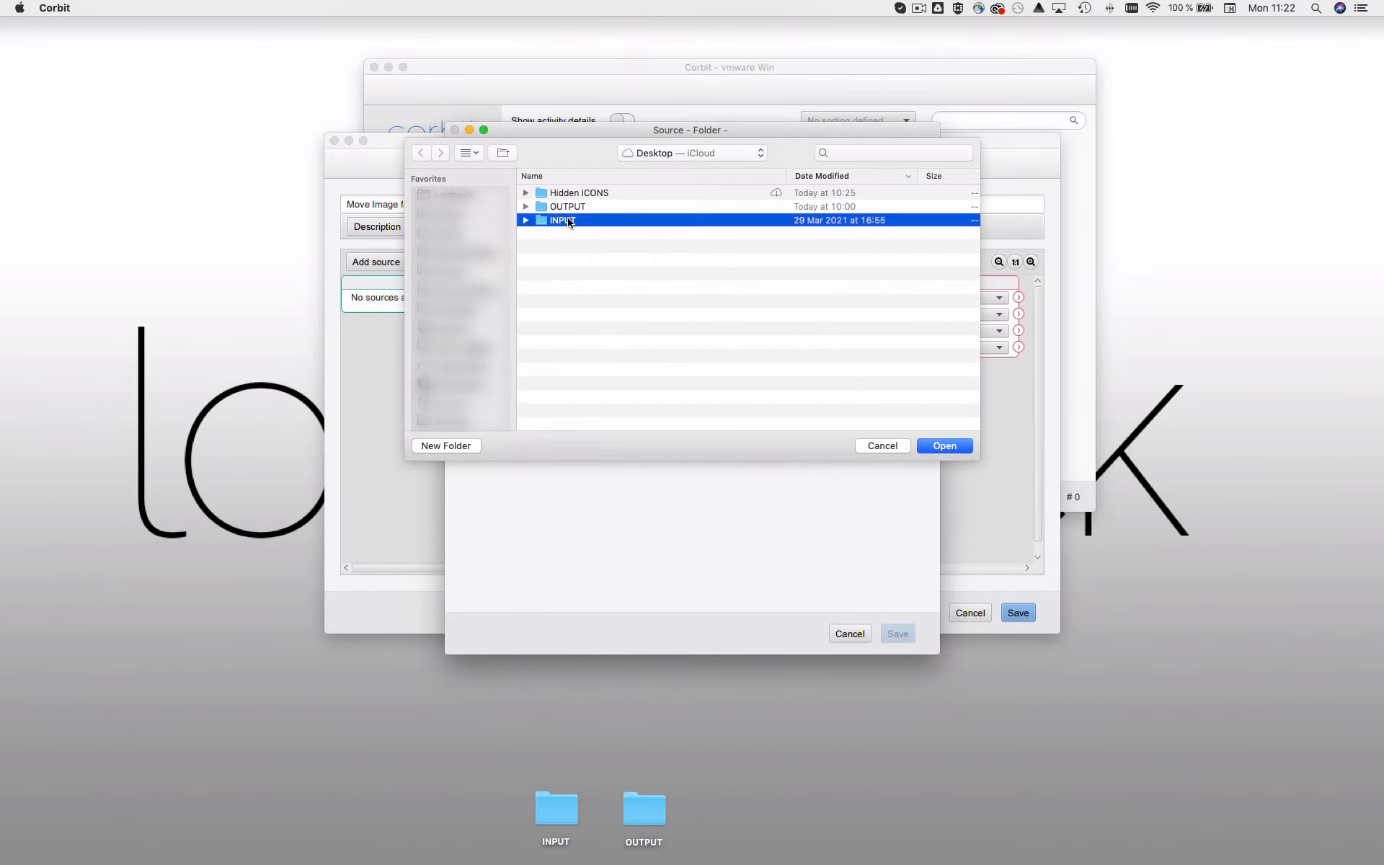
{"action": "left_click", "coordinate": [945, 446]}
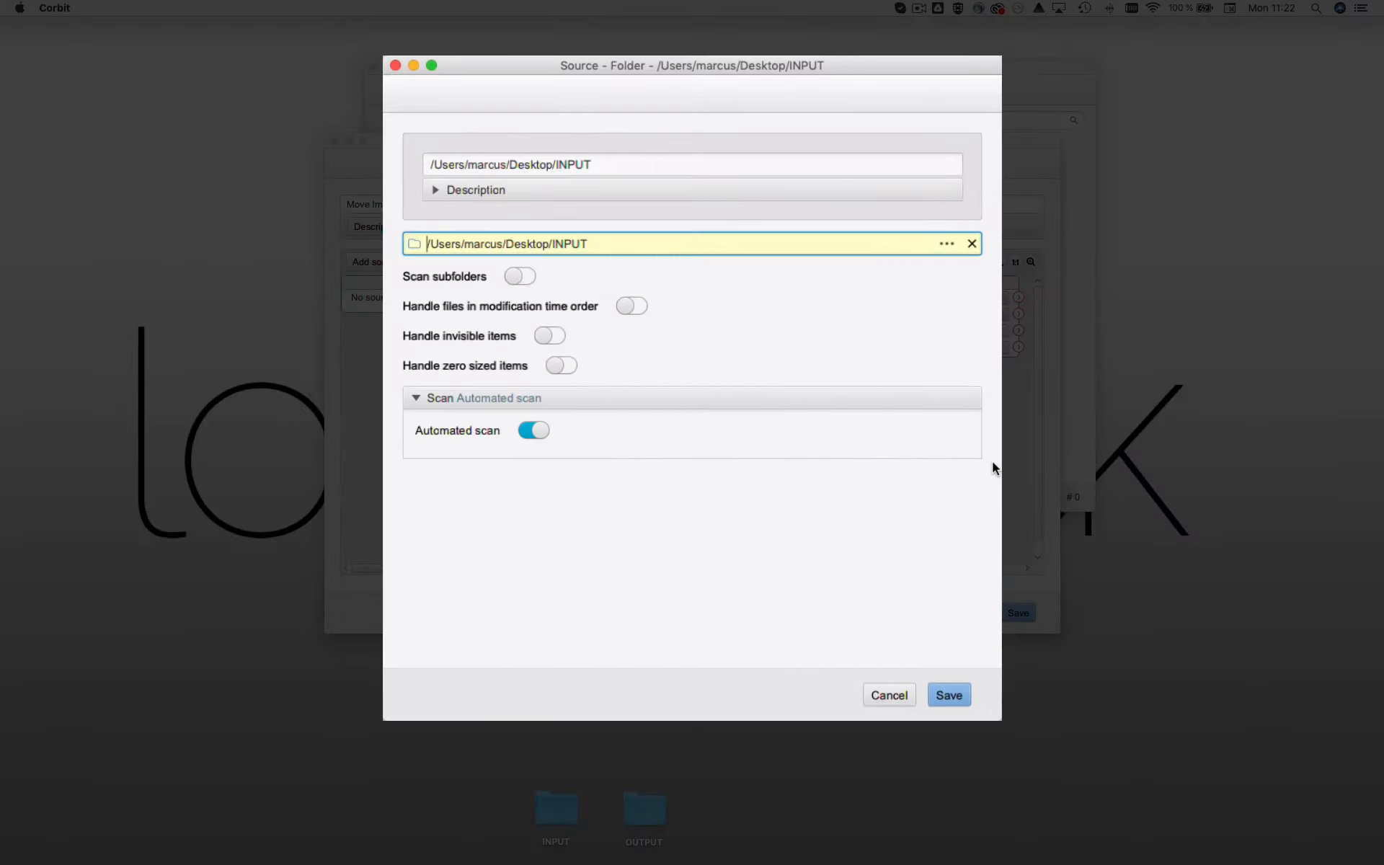
{"action": "type", "text": "INPUT"}
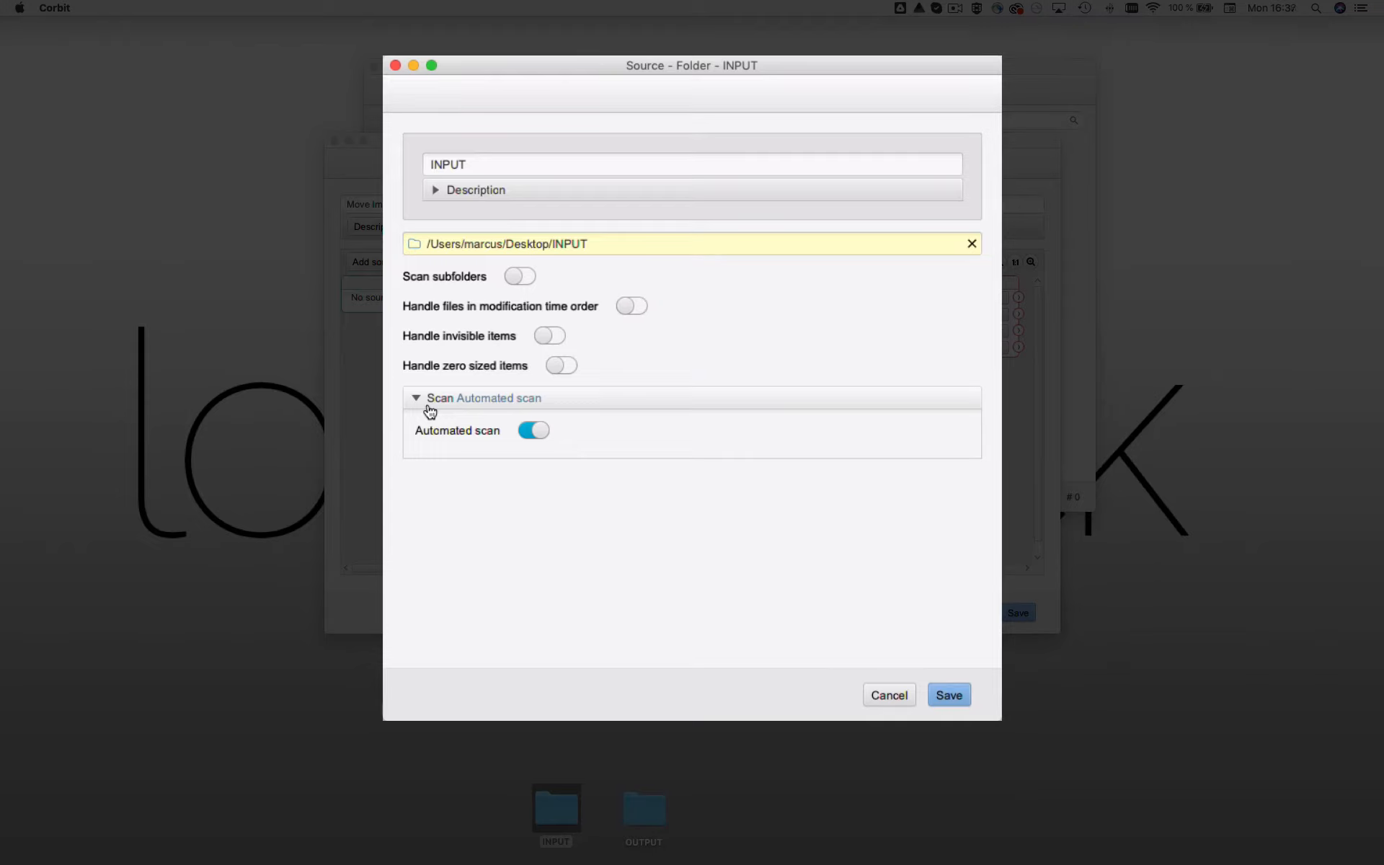
Step: Replace the source's automated scan with a standard schedule of every 5 seconds and save the source
{"action": "left_click", "coordinate": [543, 429]}
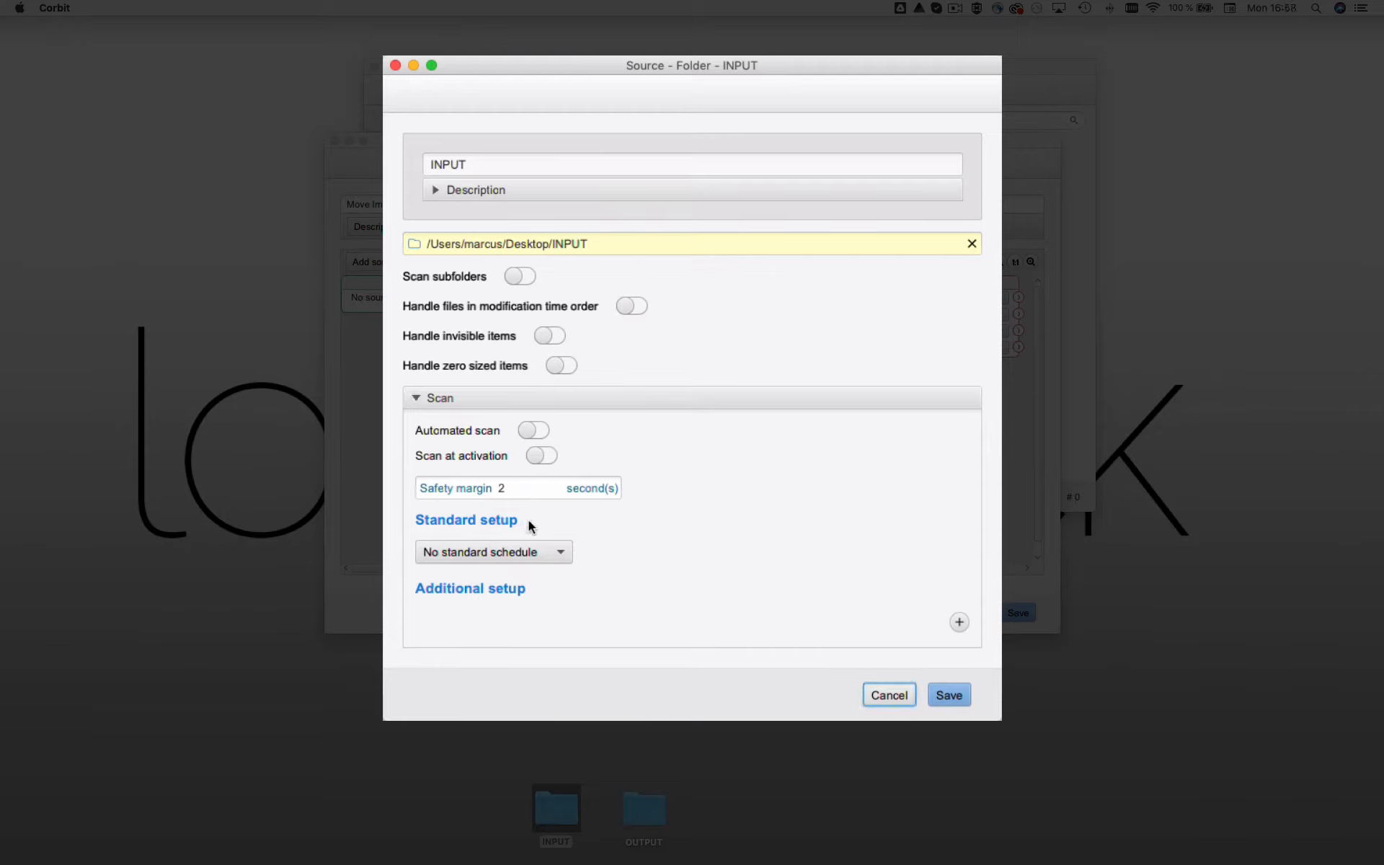
{"action": "left_click", "coordinate": [548, 556]}
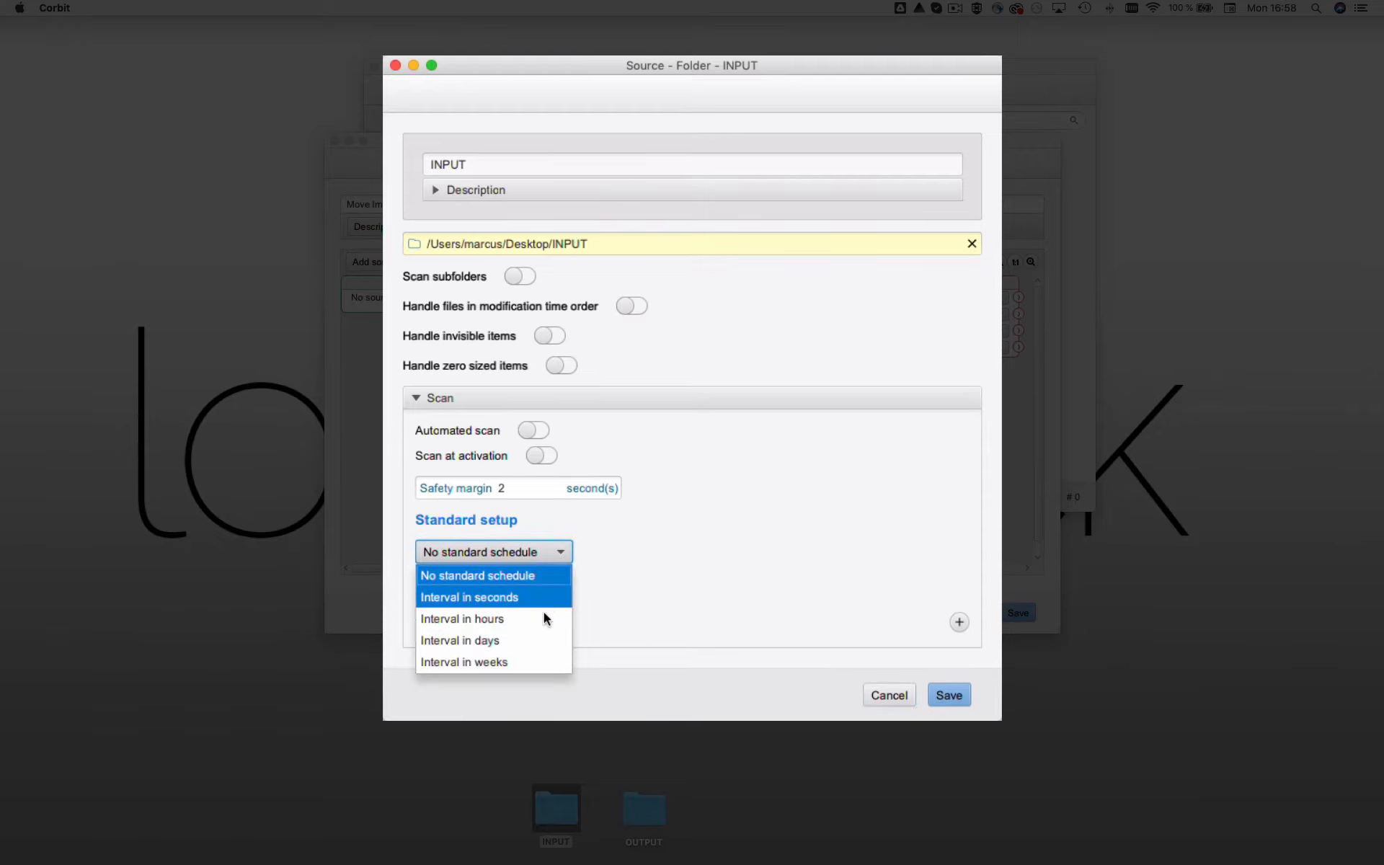
{"action": "left_click", "coordinate": [692, 588]}
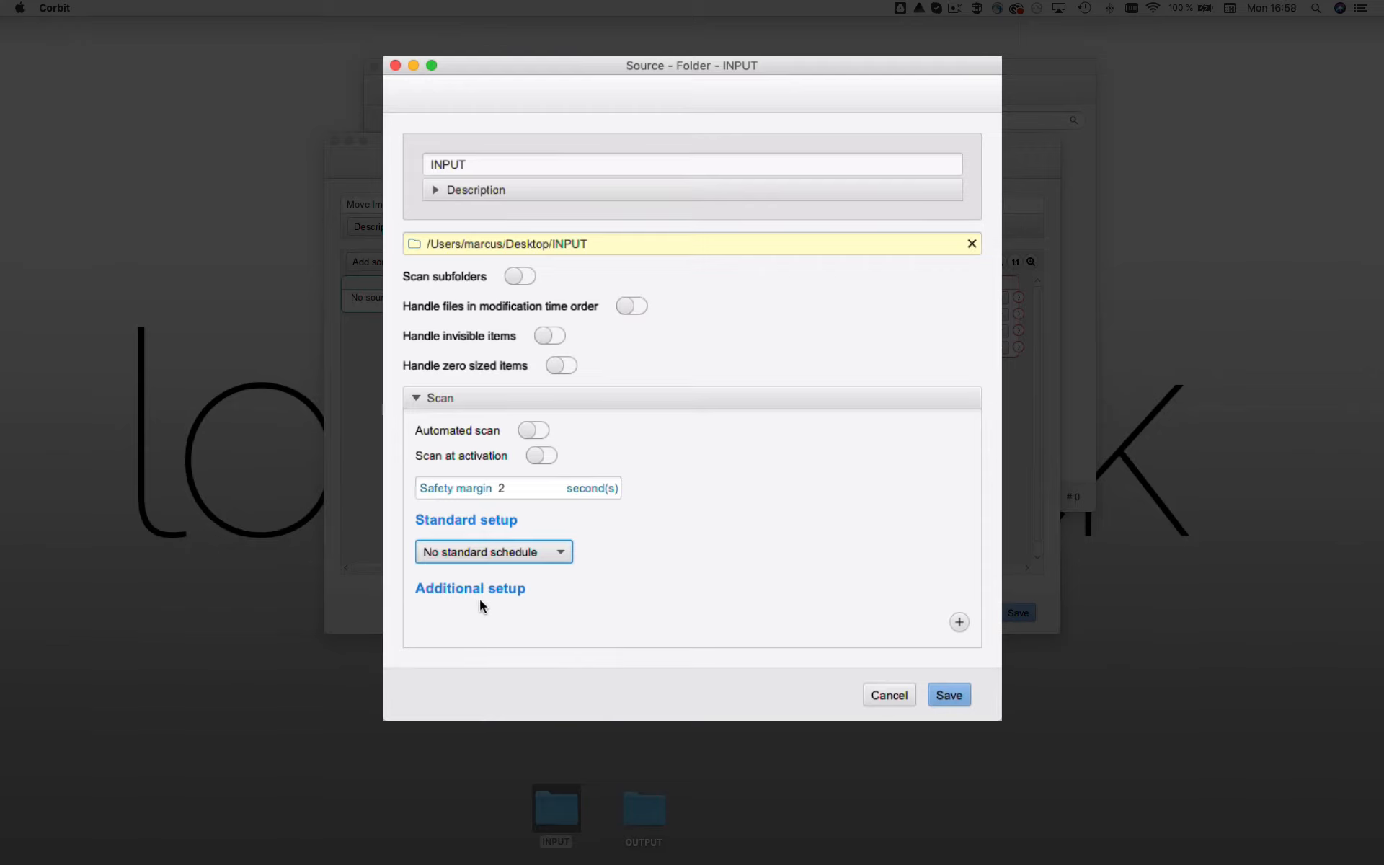
{"action": "left_click", "coordinate": [555, 552]}
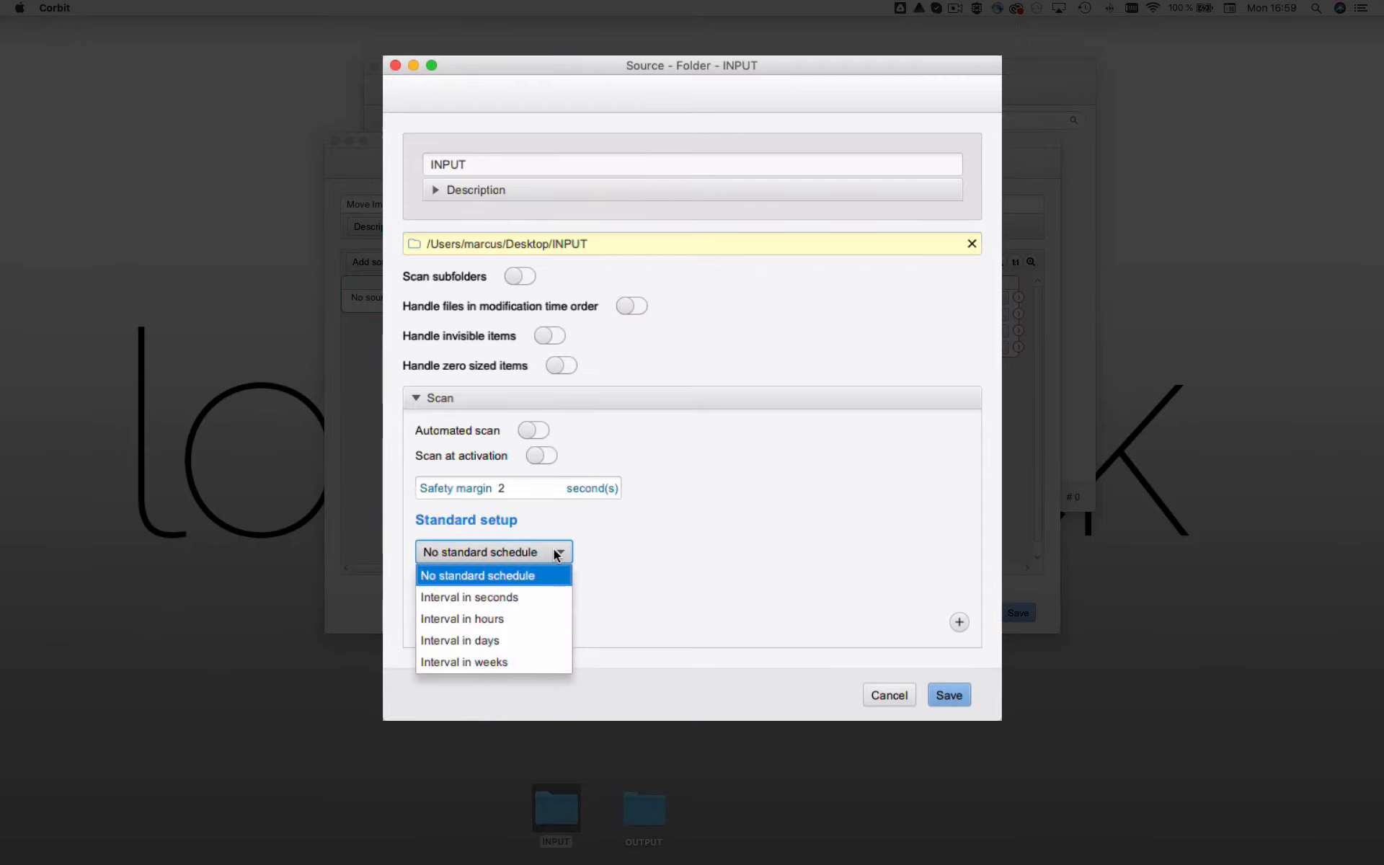
{"action": "left_click", "coordinate": [520, 596]}
{"action": "left_click", "coordinate": [630, 554]}
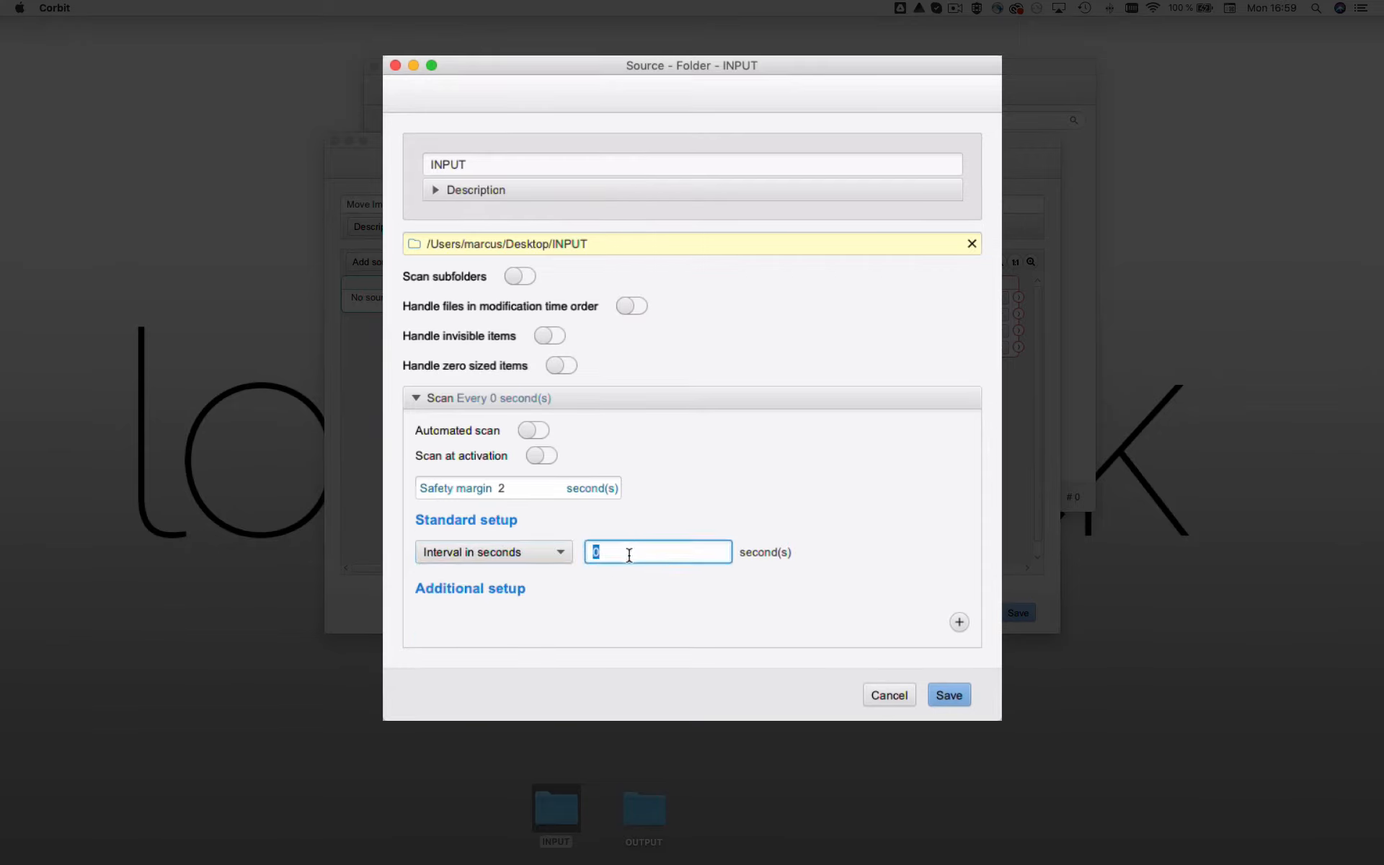
{"action": "type", "text": "5"}
{"action": "key", "text": "Tab"}
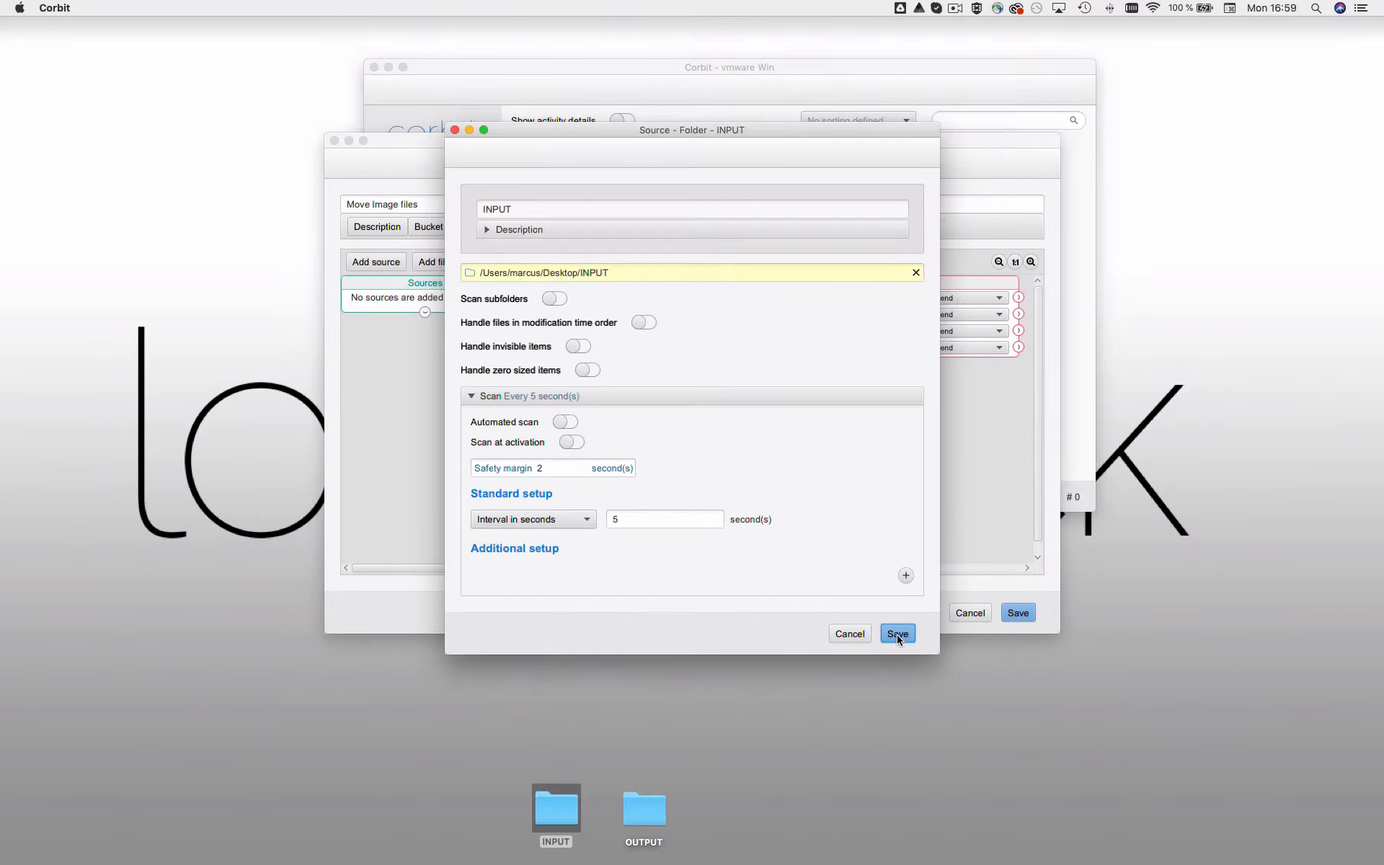
{"action": "left_click", "coordinate": [897, 635]}
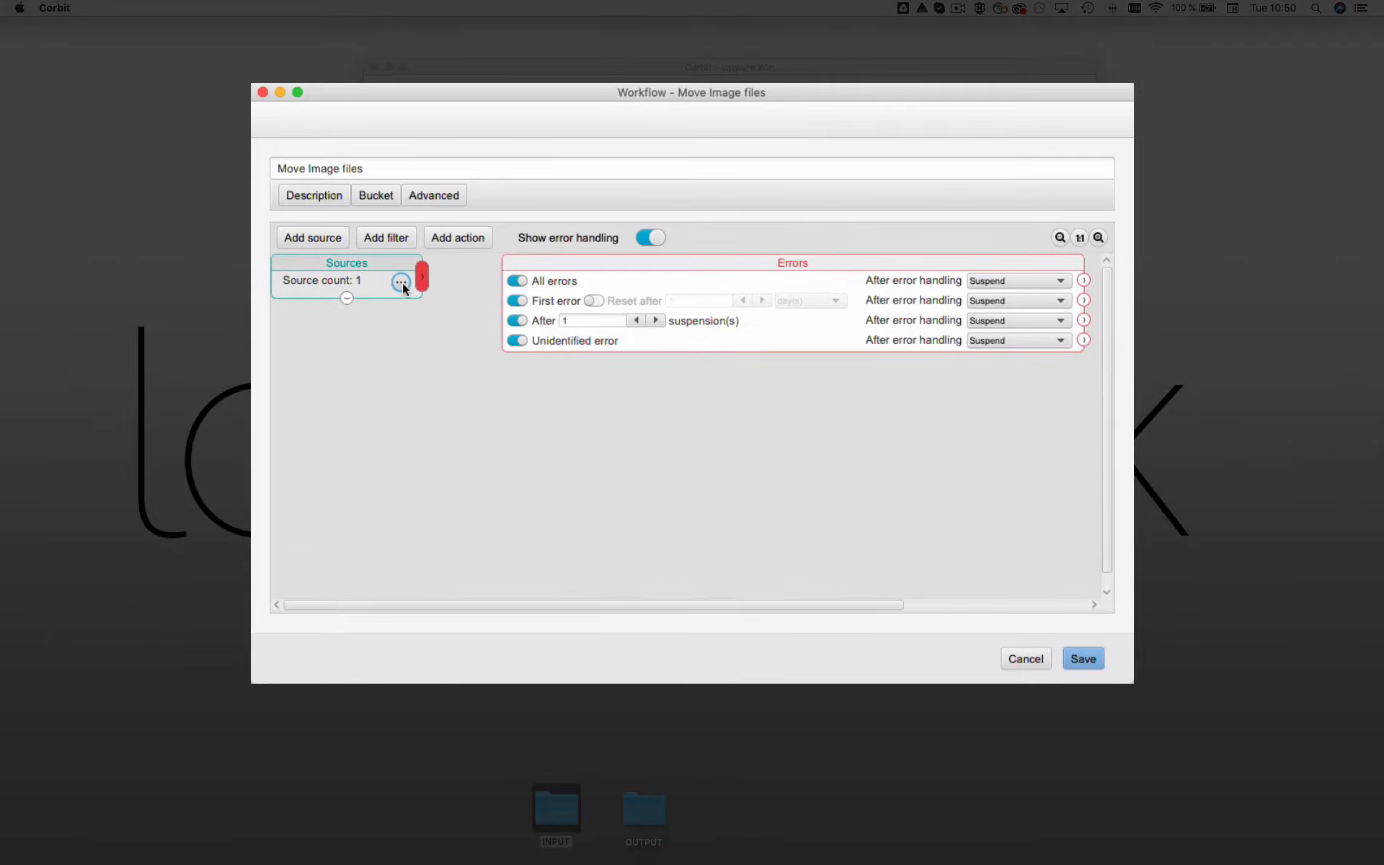
Step: Review the settings of the INPUT source from the workflow's source list and close them without changes
{"action": "left_click", "coordinate": [401, 283]}
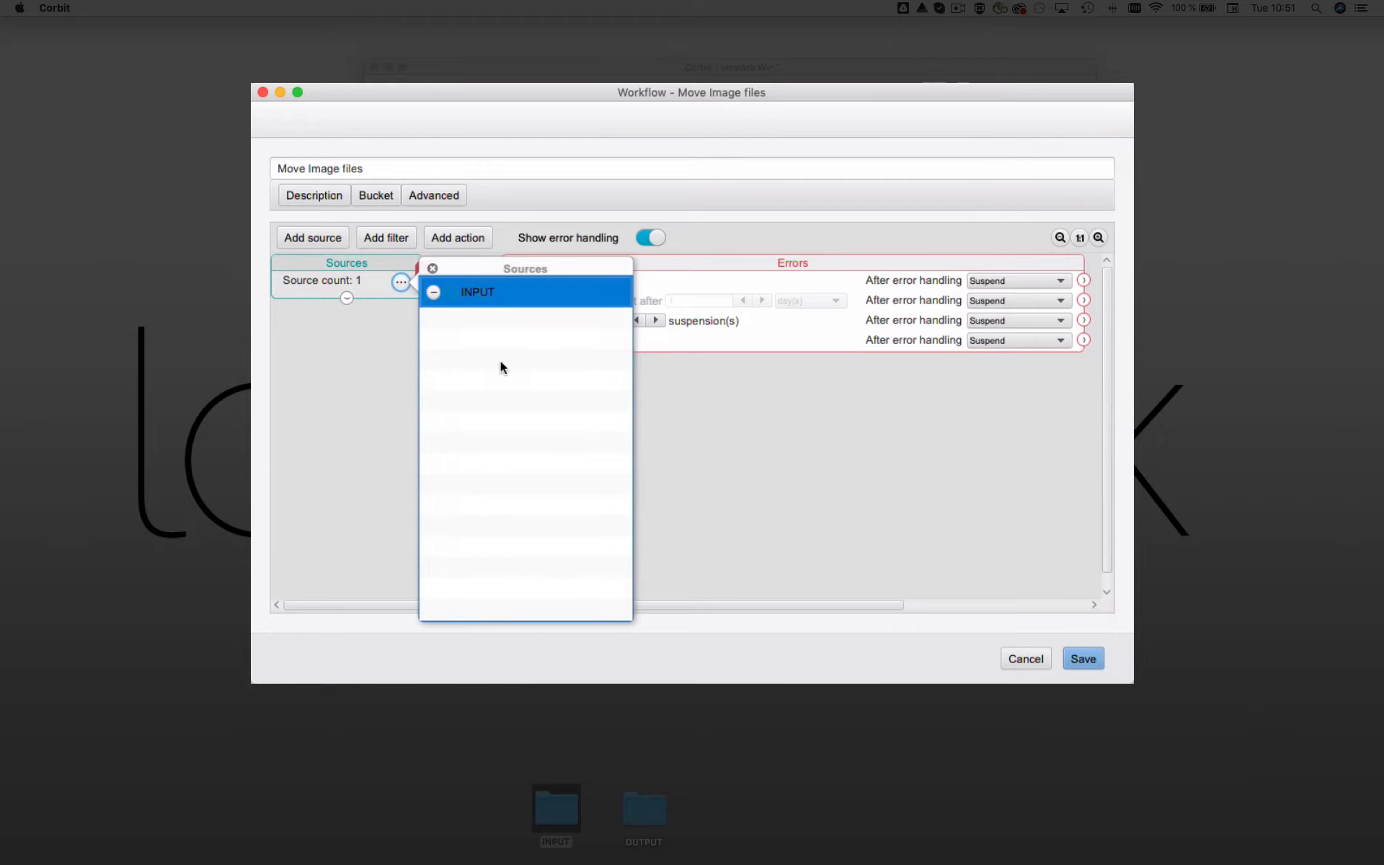
{"action": "double_click", "coordinate": [466, 292]}
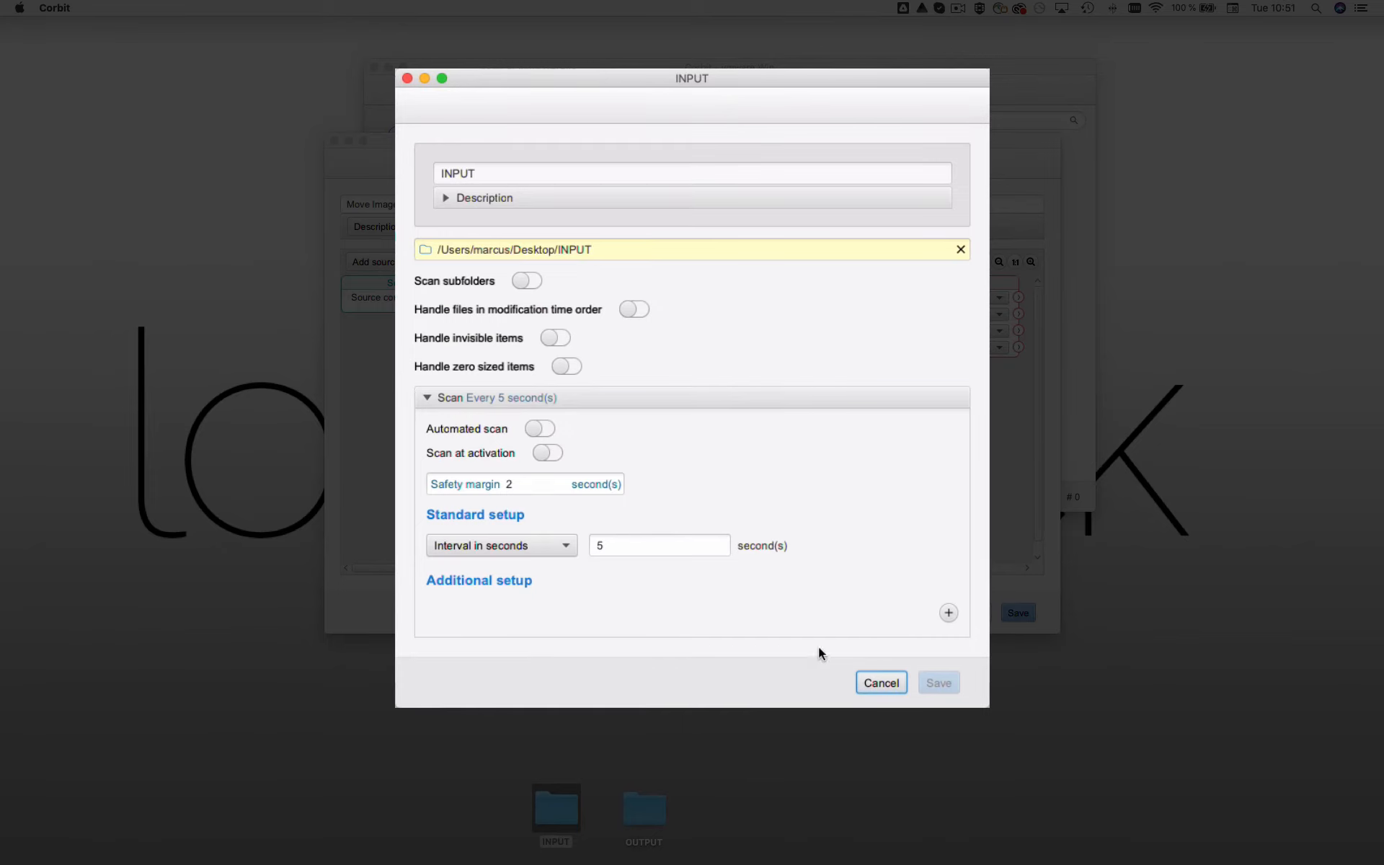
{"action": "left_click", "coordinate": [888, 683]}
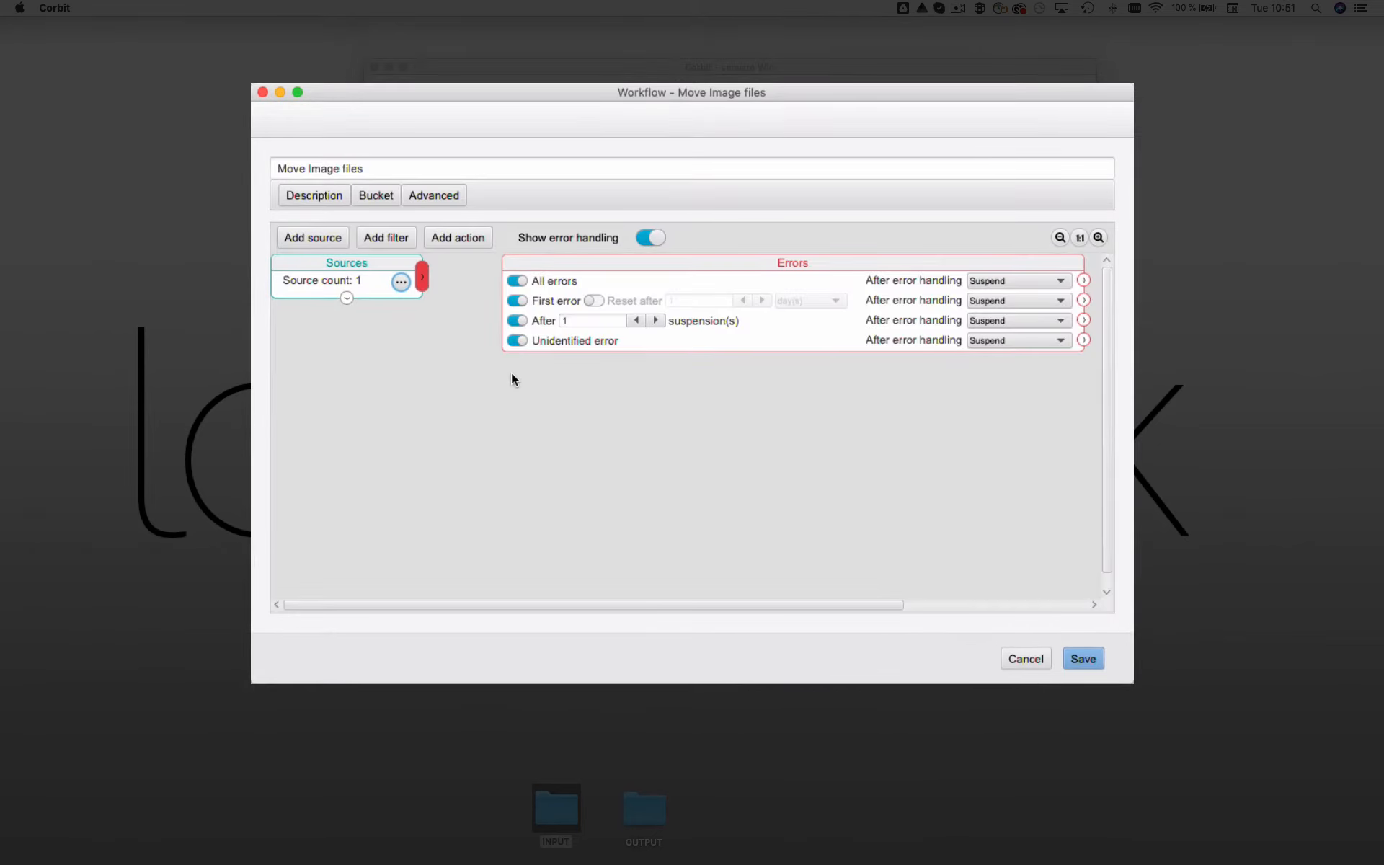
Step: Hide the error handling and create a new File filter named "Jpg files"
{"action": "left_click", "coordinate": [651, 237]}
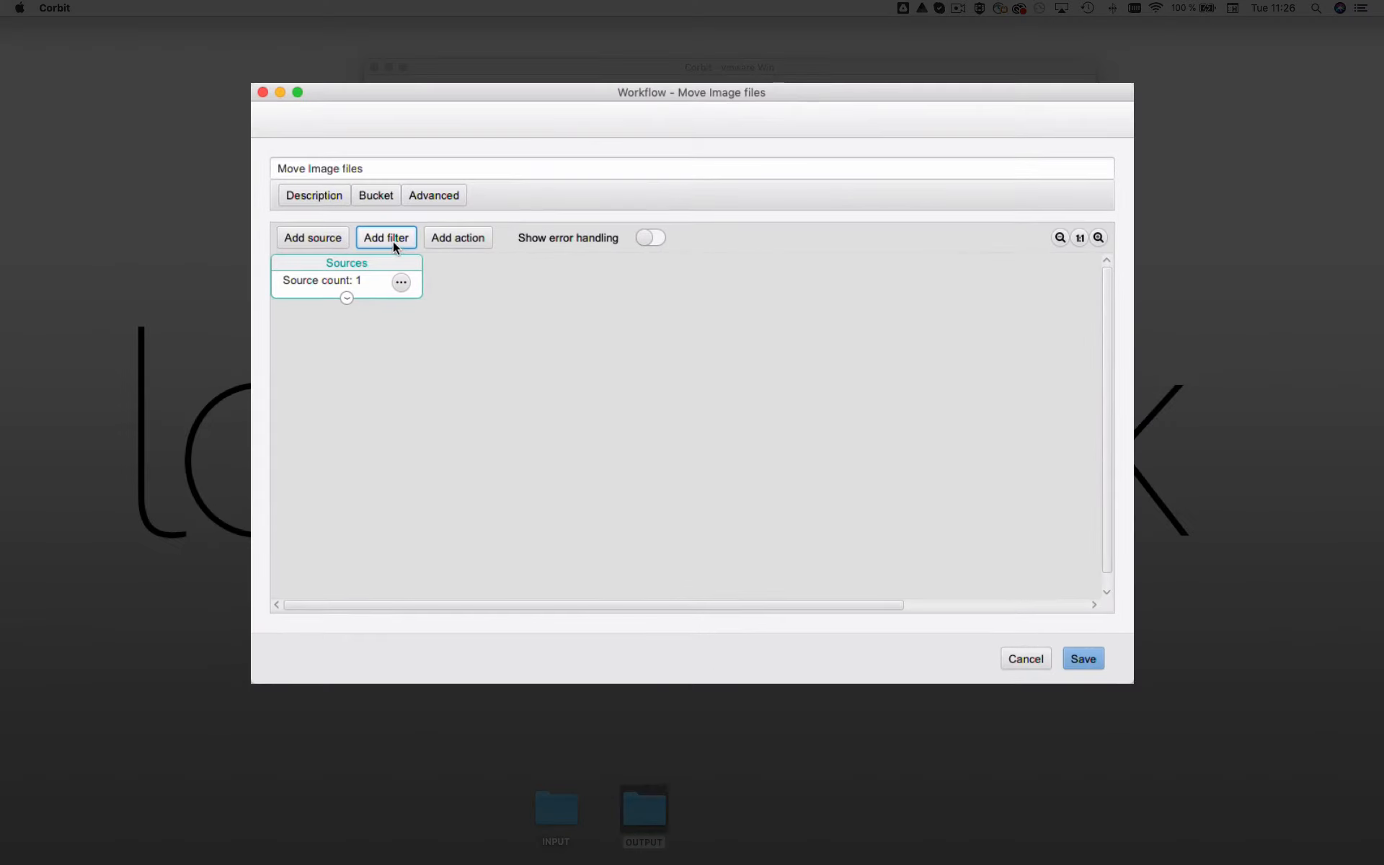
{"action": "left_click", "coordinate": [440, 261]}
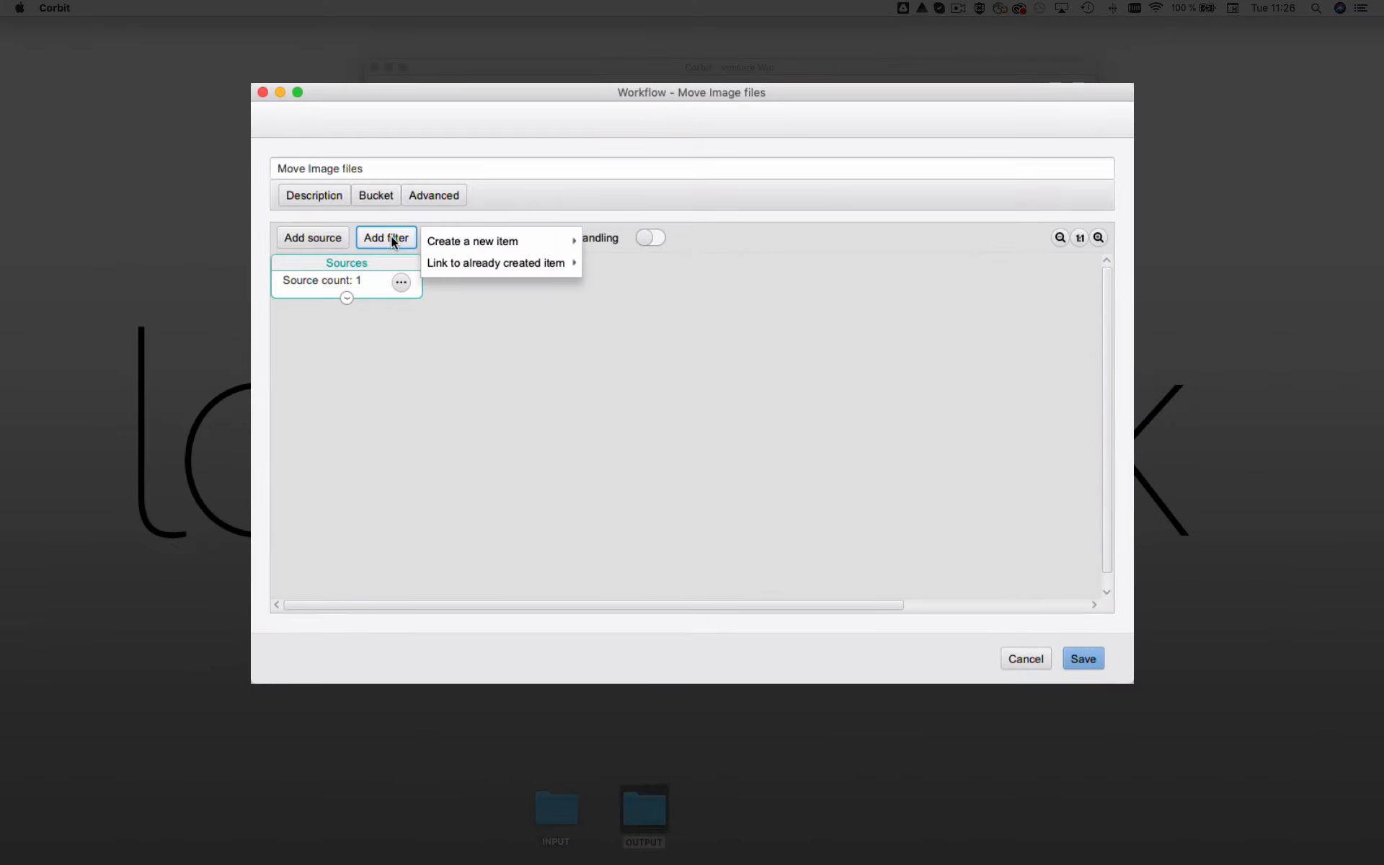
{"action": "mouse_move", "coordinate": [466, 244]}
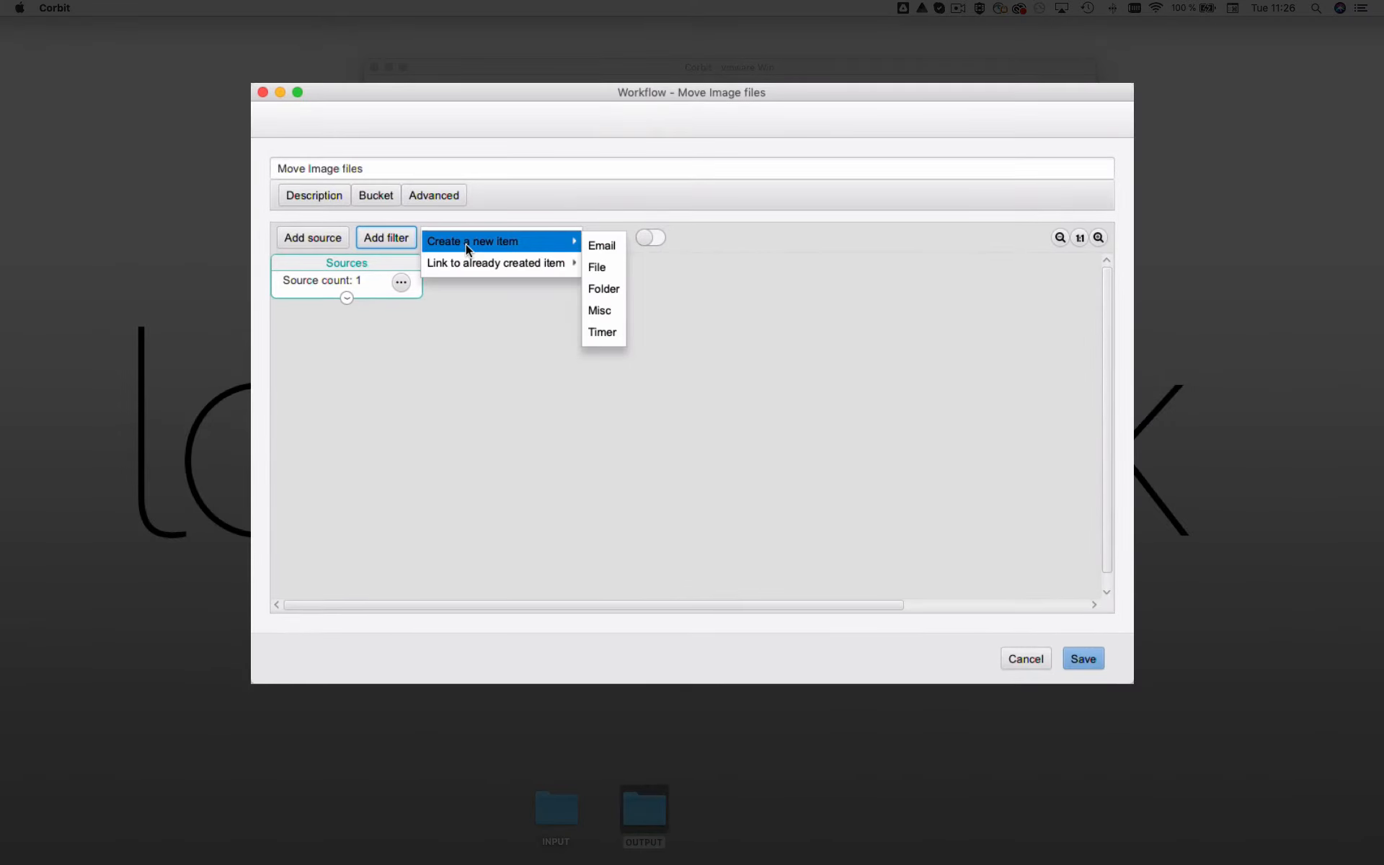
{"action": "left_click", "coordinate": [595, 265]}
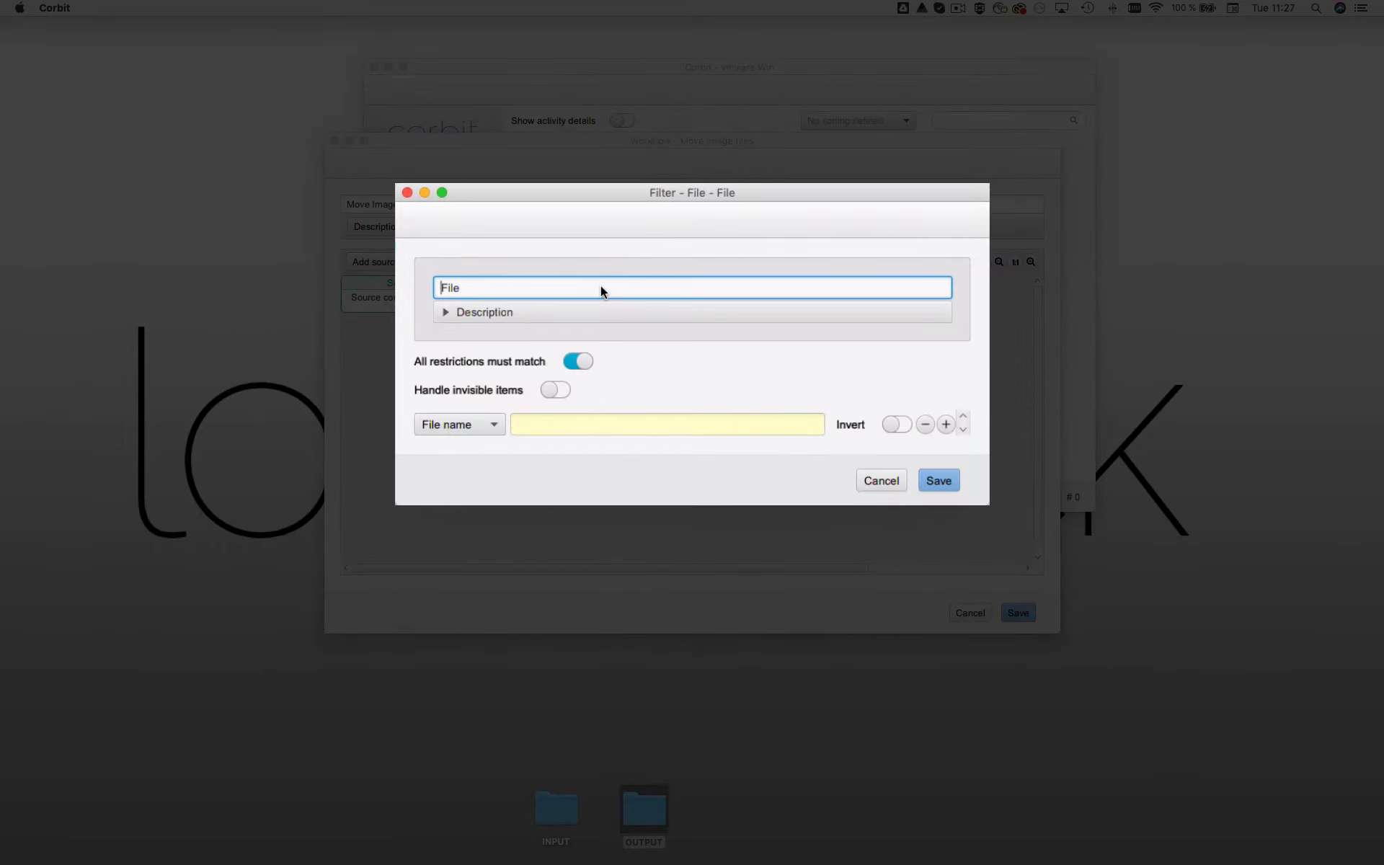
{"action": "key", "text": "BackSpace"}
{"action": "key", "text": "BackSpace"}
{"action": "key", "text": "BackSpace"}
{"action": "key", "text": "BackSpace"}
{"action": "type", "text": "Jpg files"}
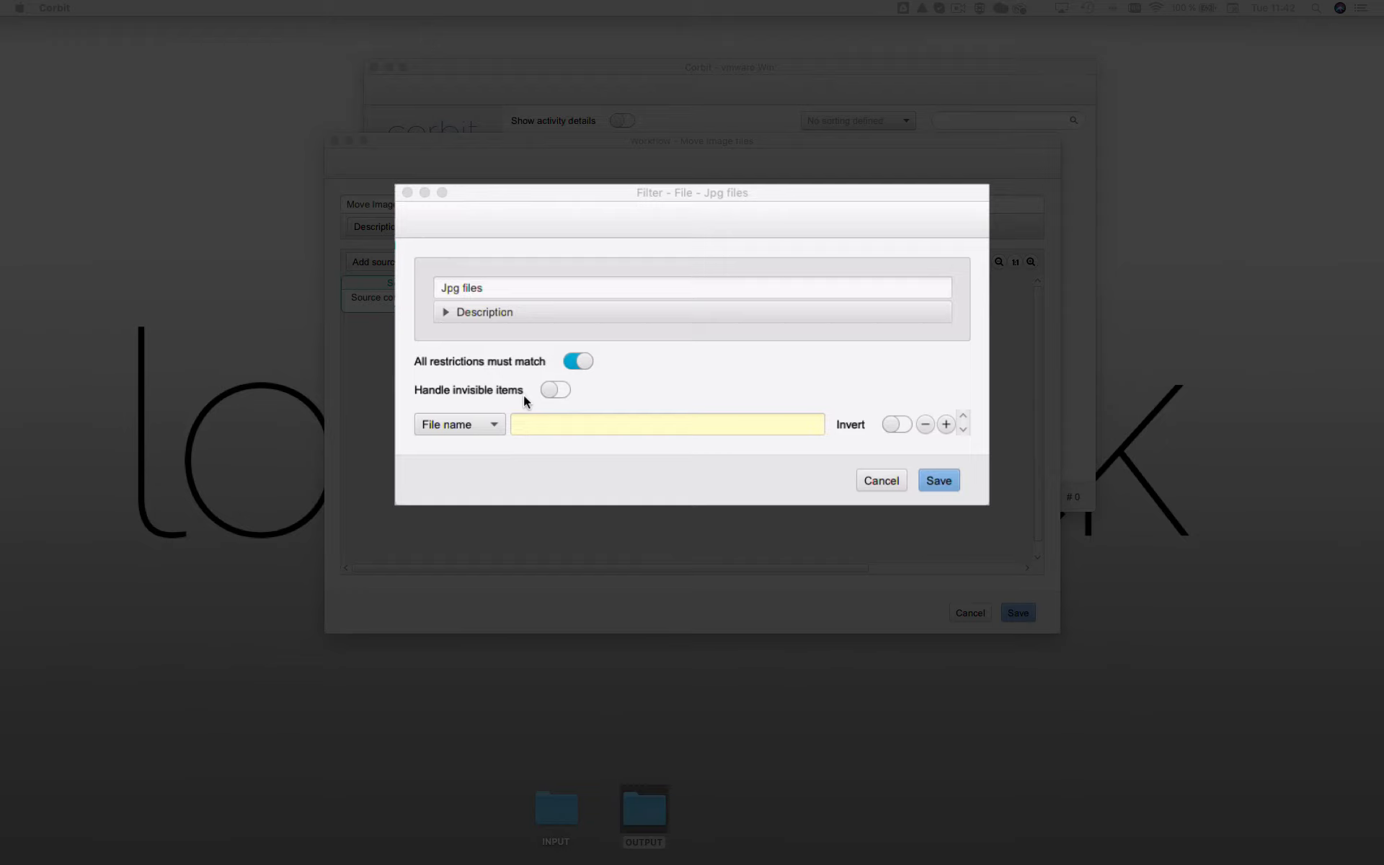
Step: Restrict the filter to the file name *.jpg, save it and position its block below the Sources box
{"action": "left_click", "coordinate": [467, 429]}
{"action": "left_click", "coordinate": [466, 443]}
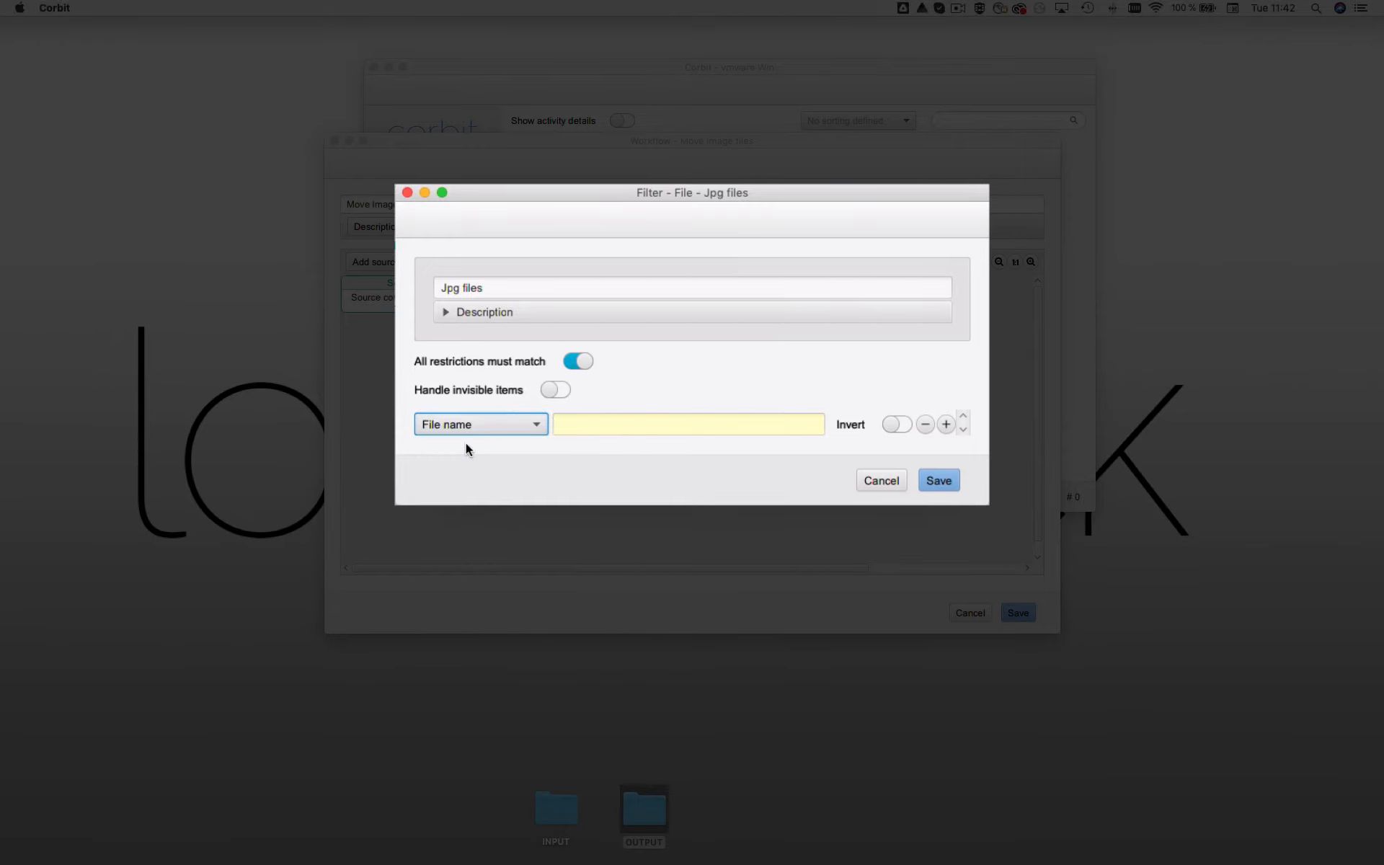
{"action": "key", "text": "Tab"}
{"action": "type", "text": "*.jpg"}
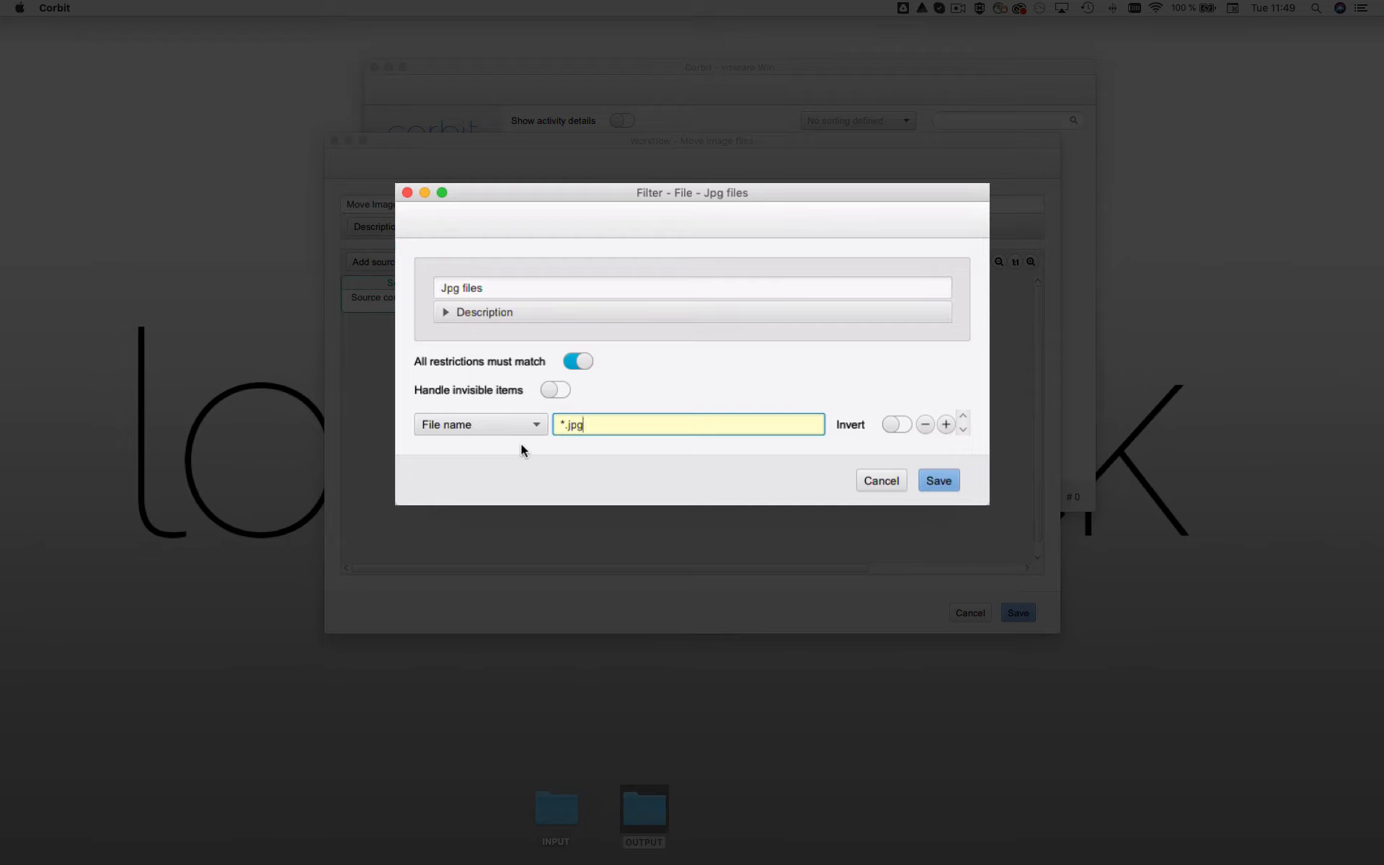
{"action": "left_click", "coordinate": [556, 450]}
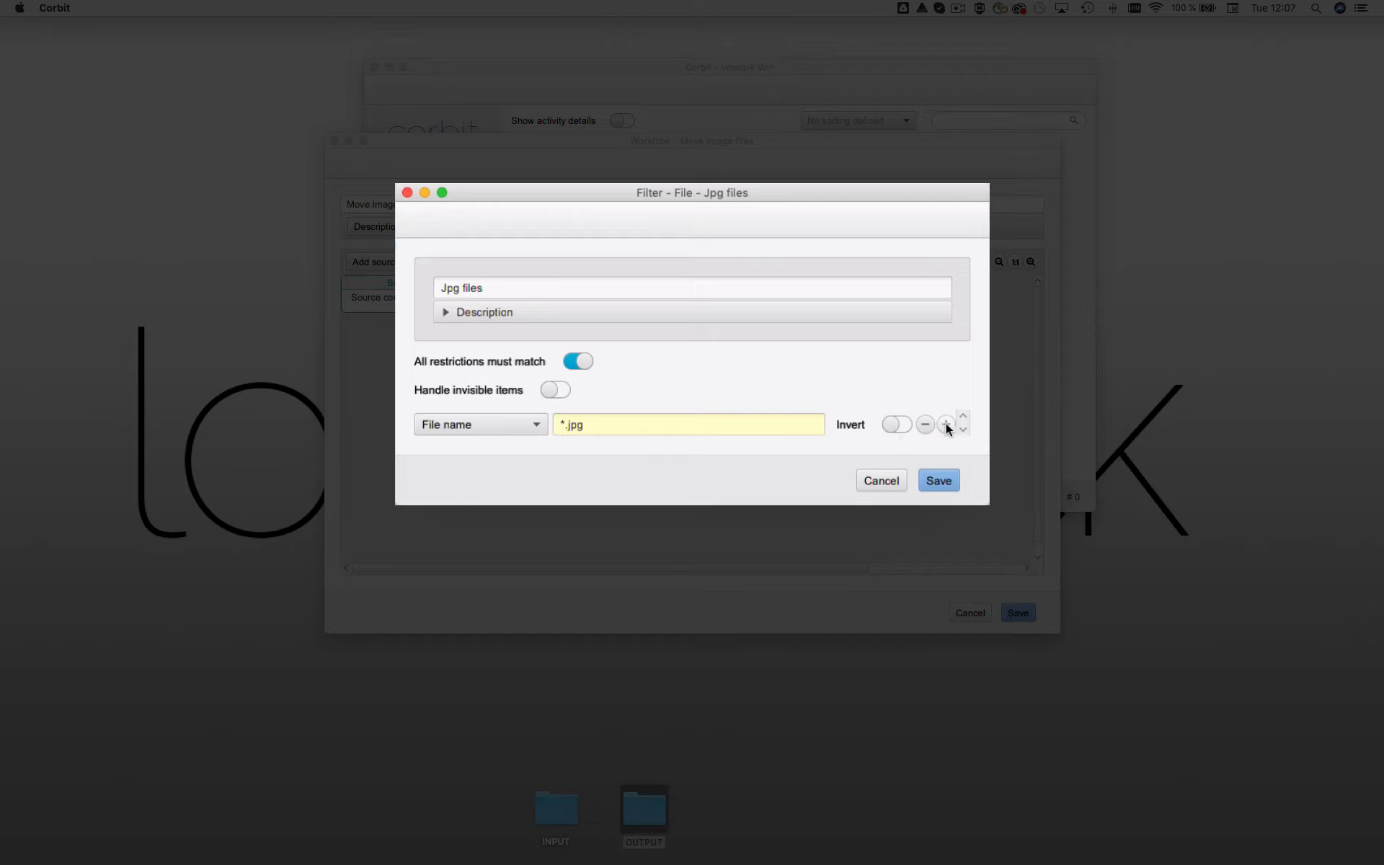
{"action": "left_click", "coordinate": [940, 482]}
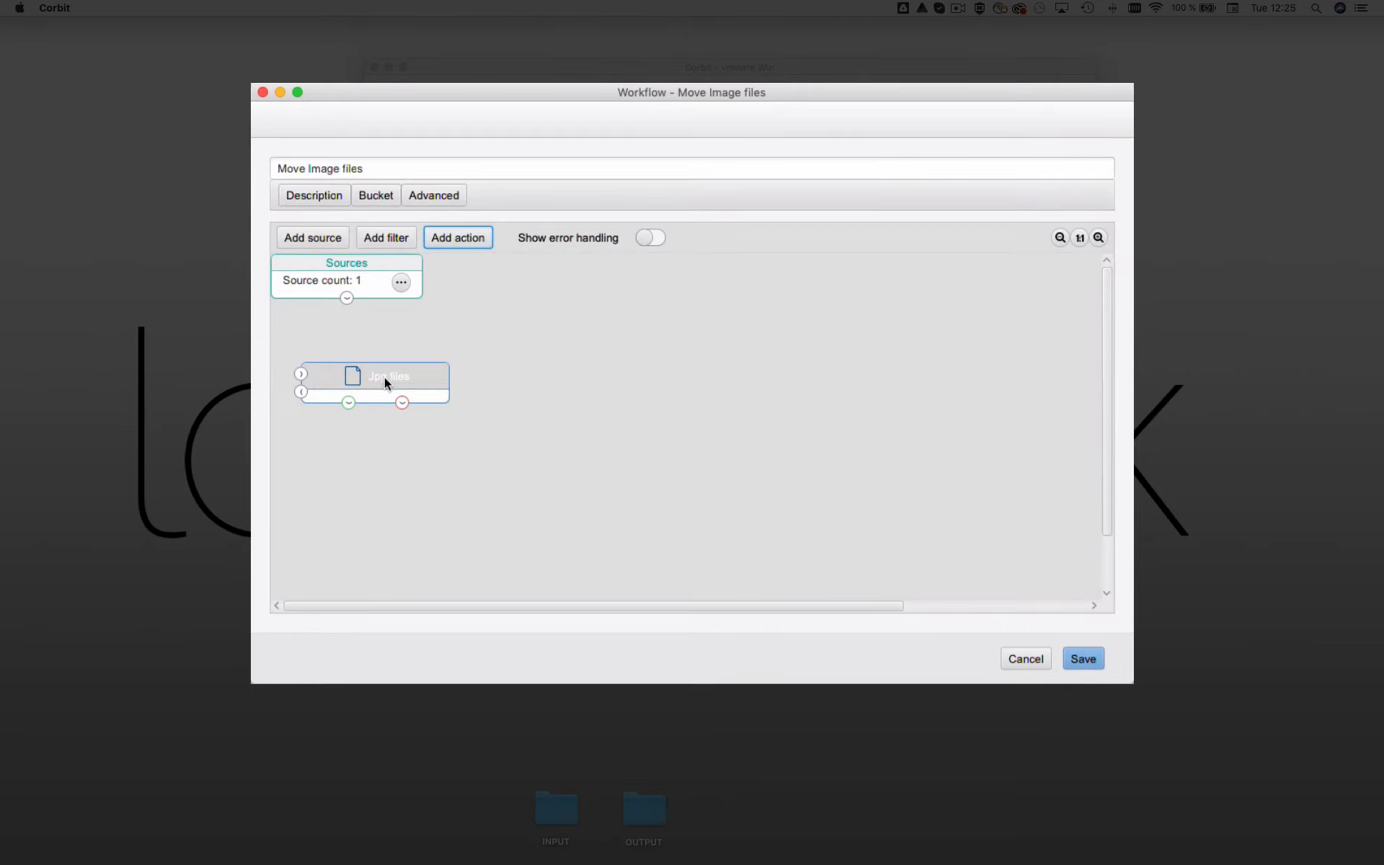
{"action": "mouse_move", "coordinate": [385, 379]}
{"action": "left_mouse_down"}
{"action": "mouse_move", "coordinate": [431, 384]}
{"action": "mouse_move", "coordinate": [387, 393]}
{"action": "mouse_move", "coordinate": [401, 386]}
{"action": "left_mouse_up"}
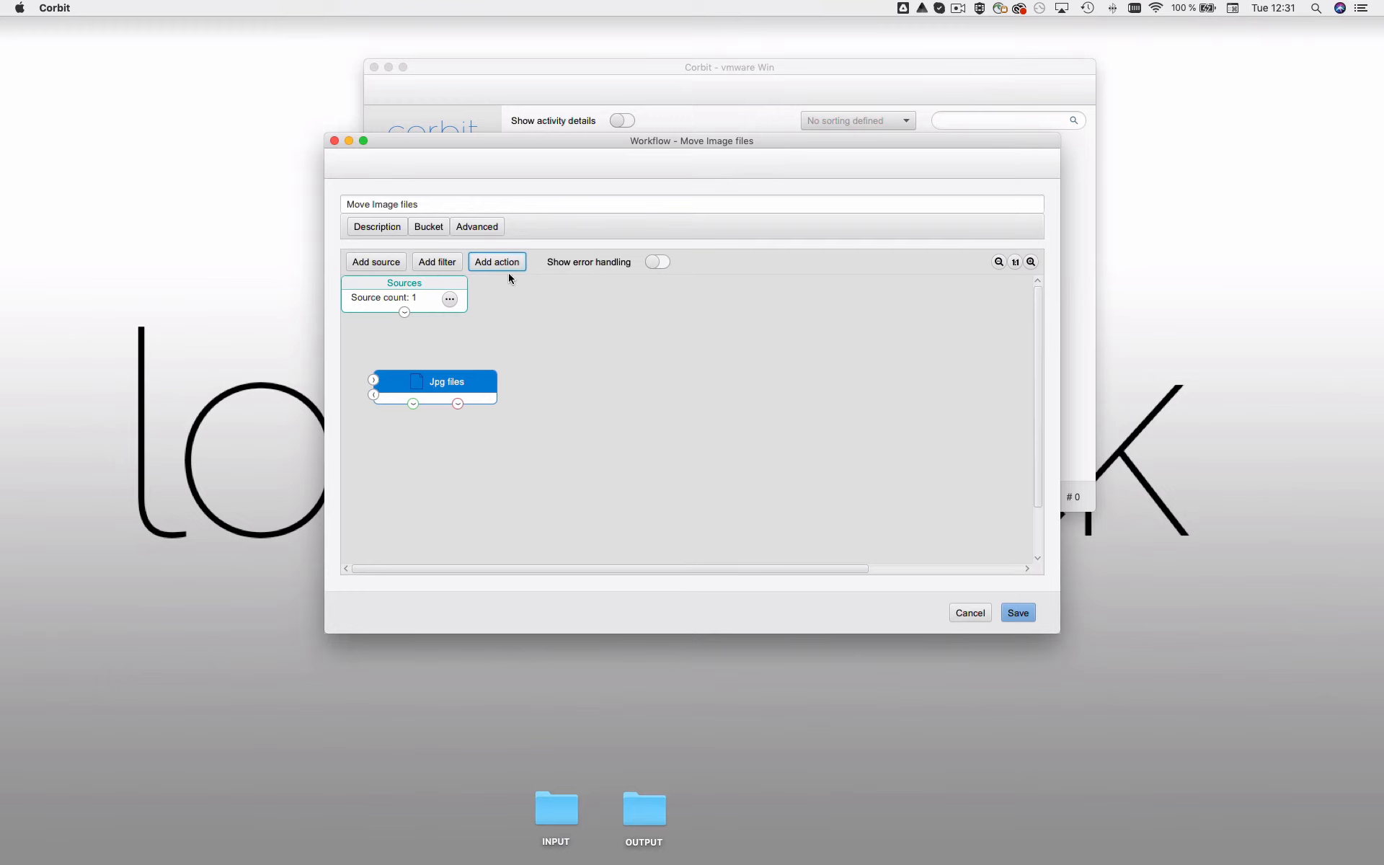
Step: Create a new Move action with the OUTPUT folder on the Desktop as its destination root folder
{"action": "left_click", "coordinate": [507, 261]}
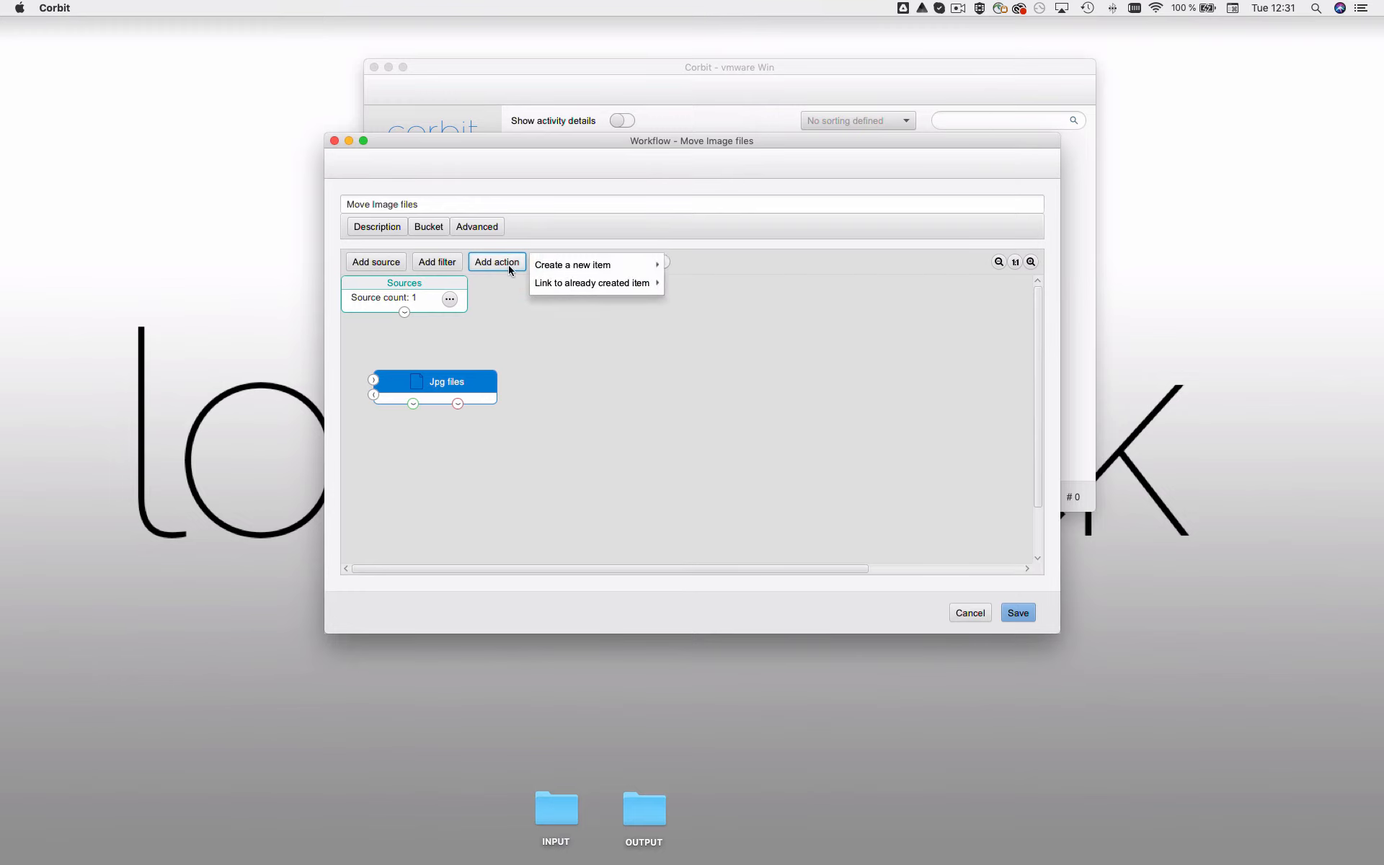
{"action": "mouse_move", "coordinate": [562, 271]}
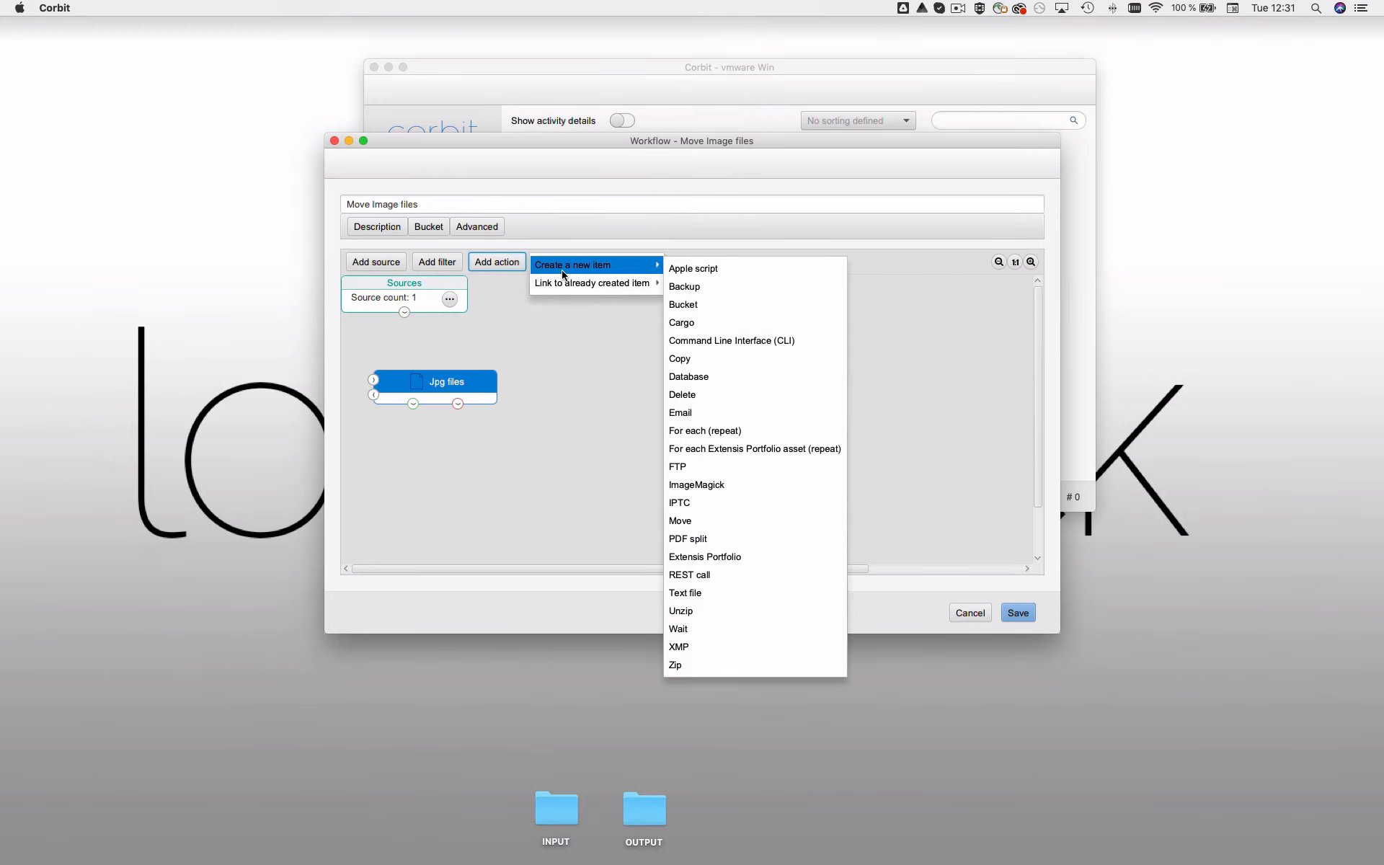
{"action": "left_click", "coordinate": [712, 526]}
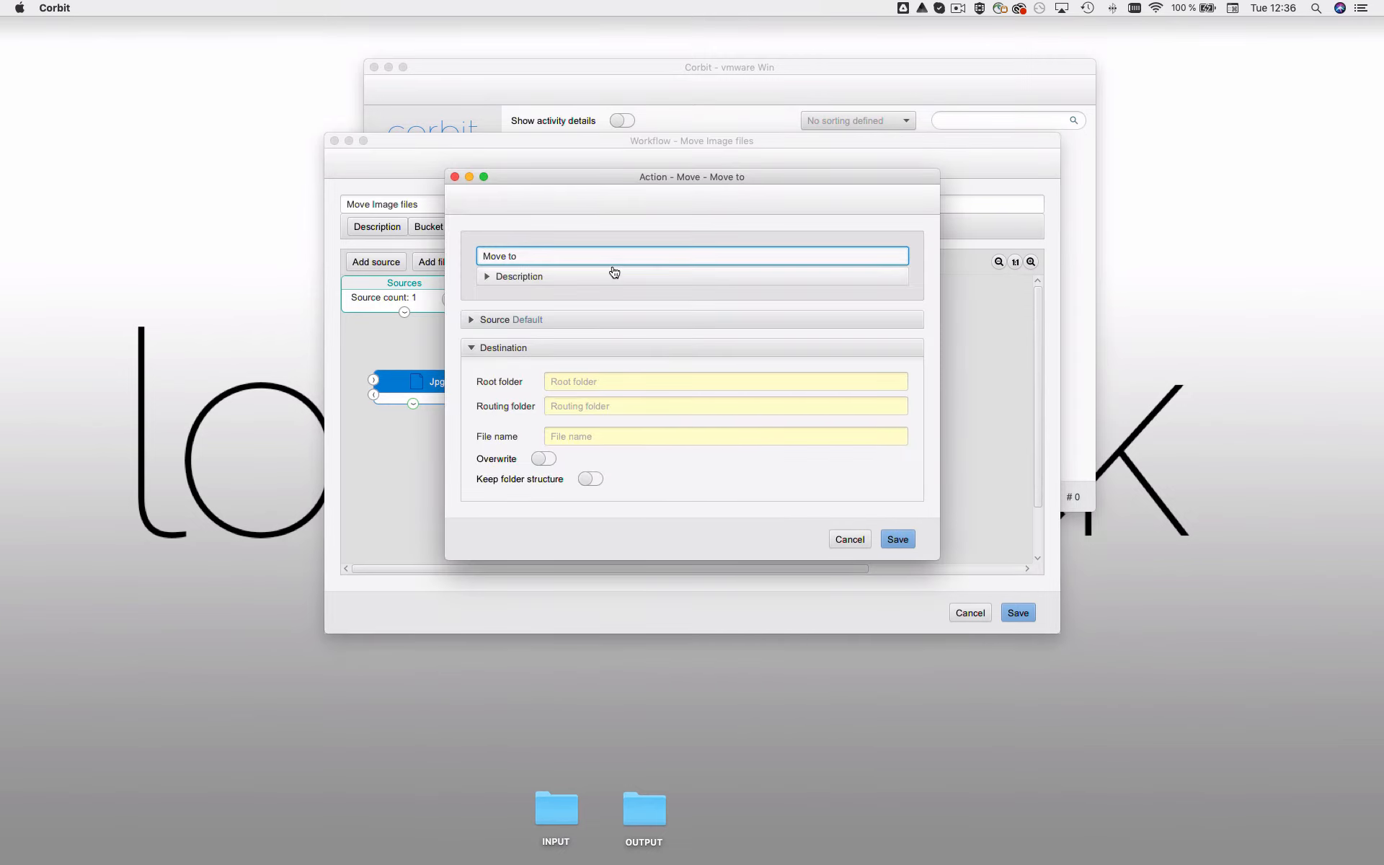
{"action": "left_click", "coordinate": [878, 382]}
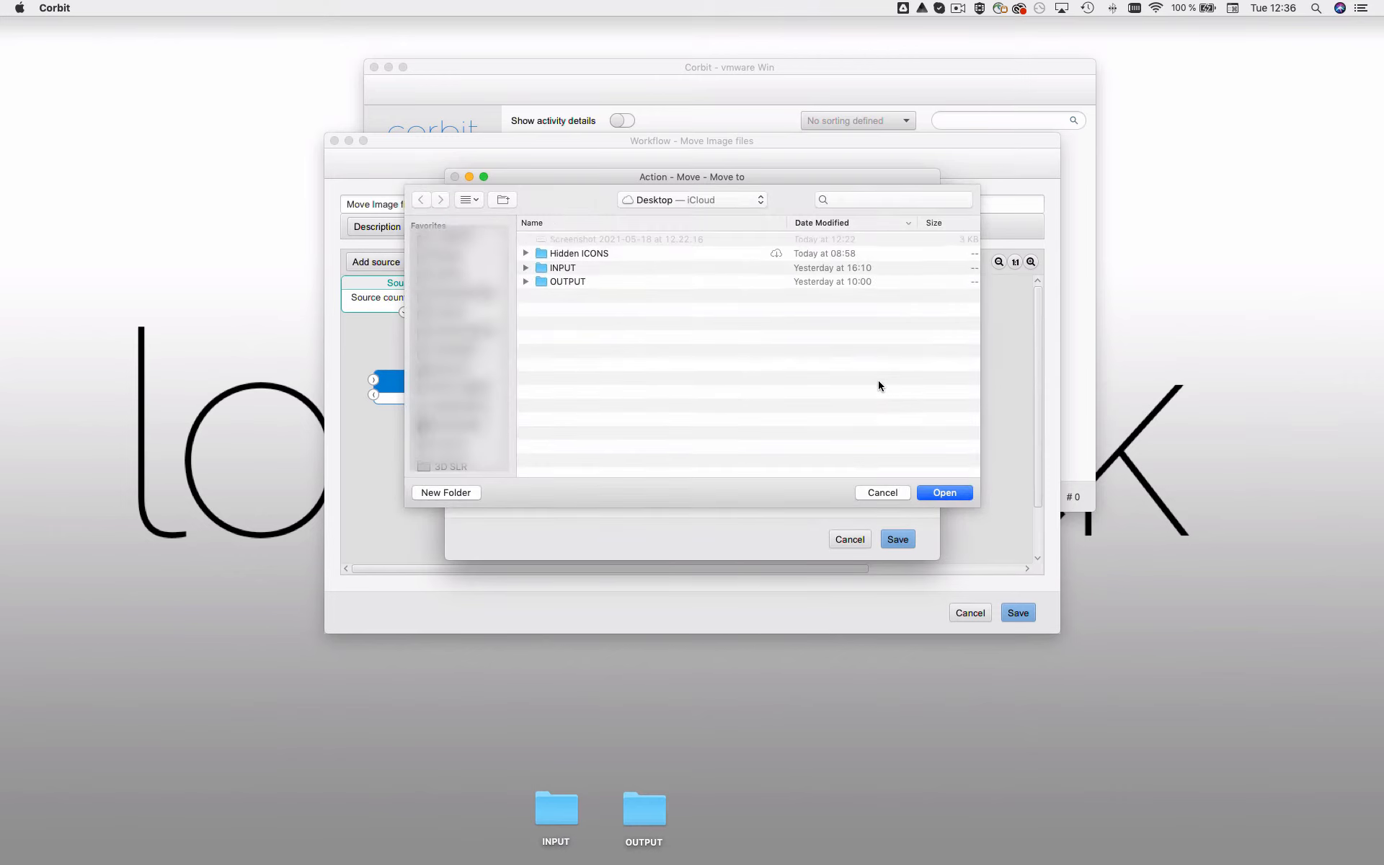
{"action": "left_click", "coordinate": [571, 282]}
{"action": "left_click", "coordinate": [946, 493]}
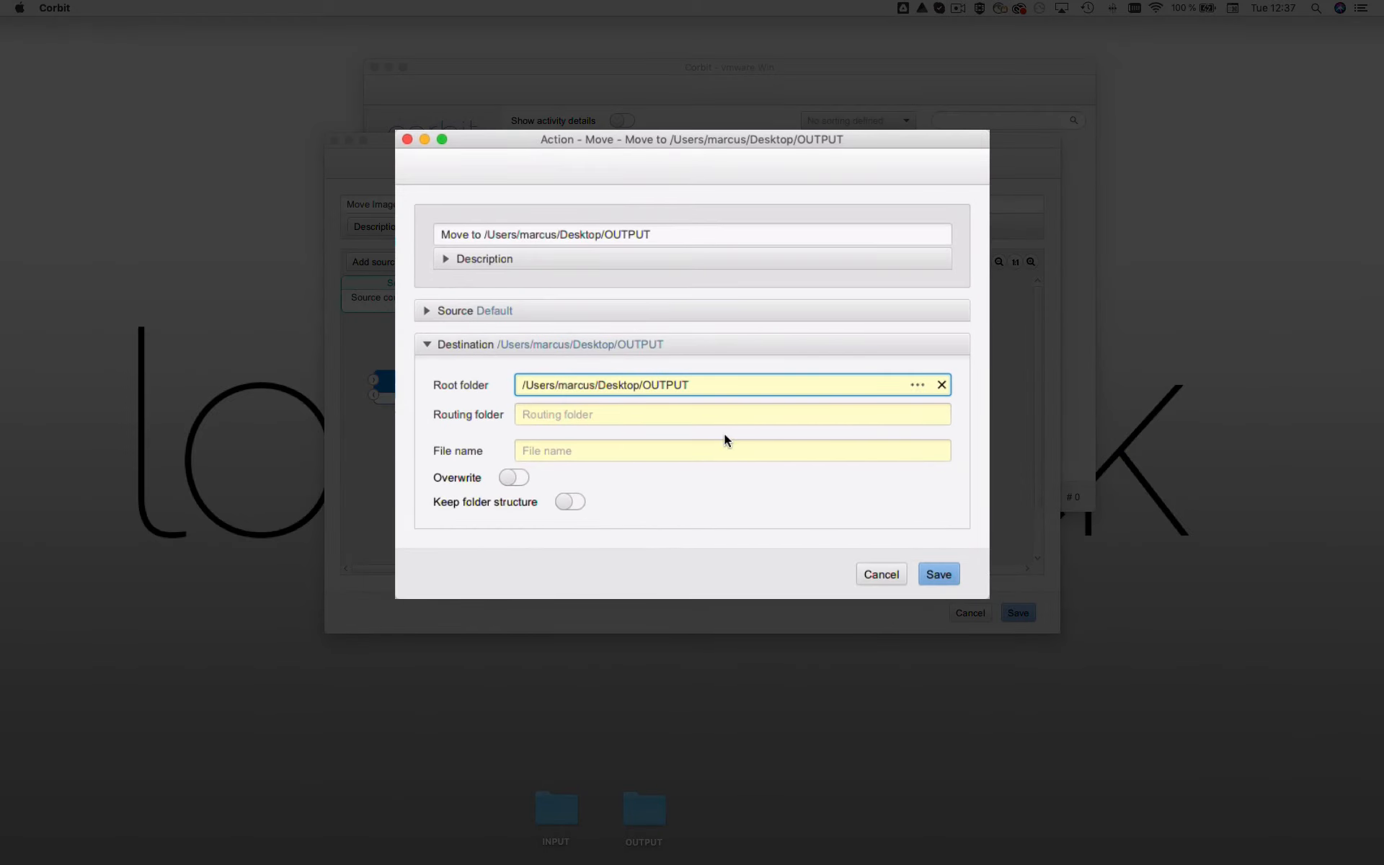
Step: Rename the Move action to OUTPUT and save it
{"action": "triple_click", "coordinate": [672, 237]}
{"action": "type", "text": "OUT"}
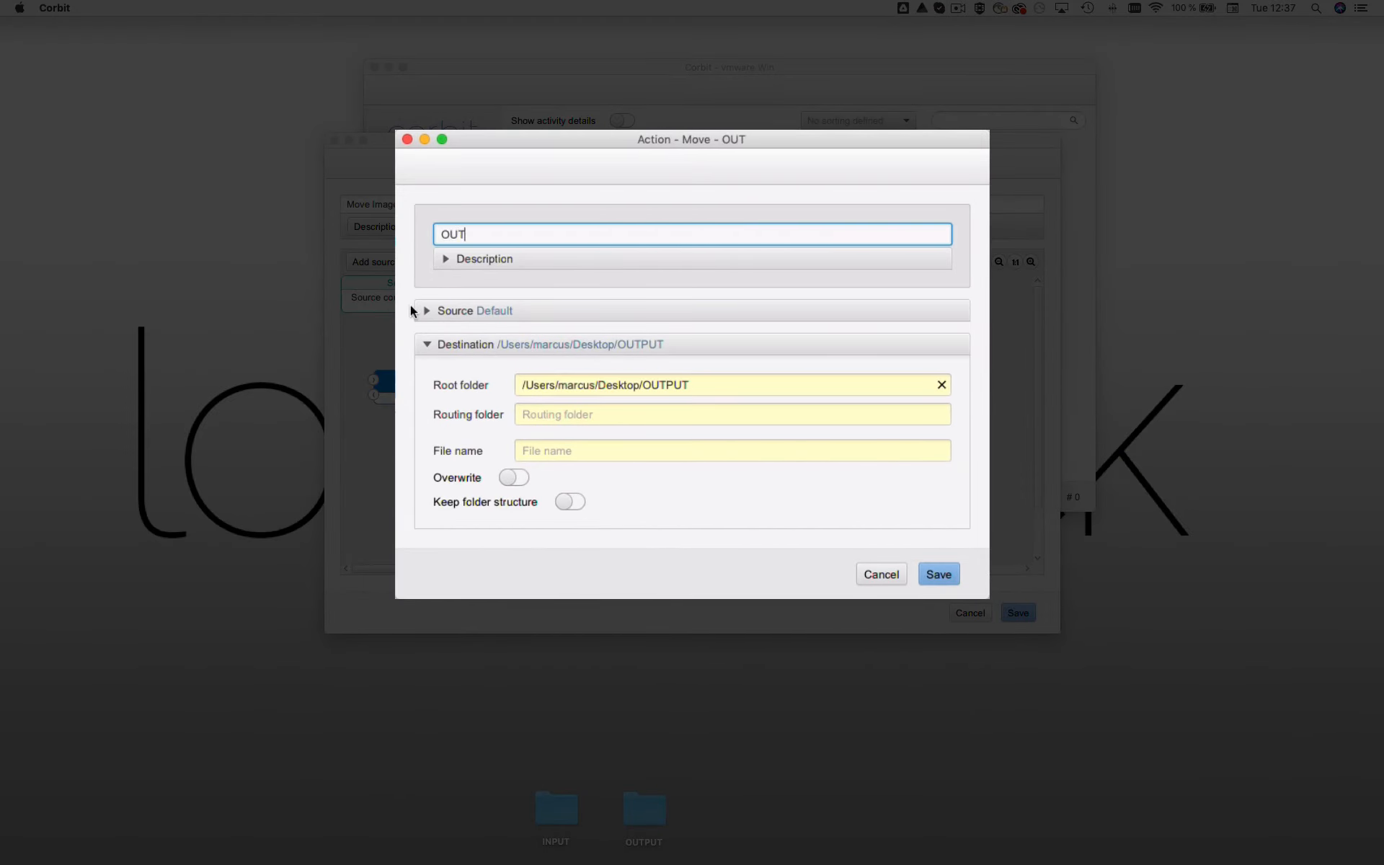
{"action": "type", "text": "PUT"}
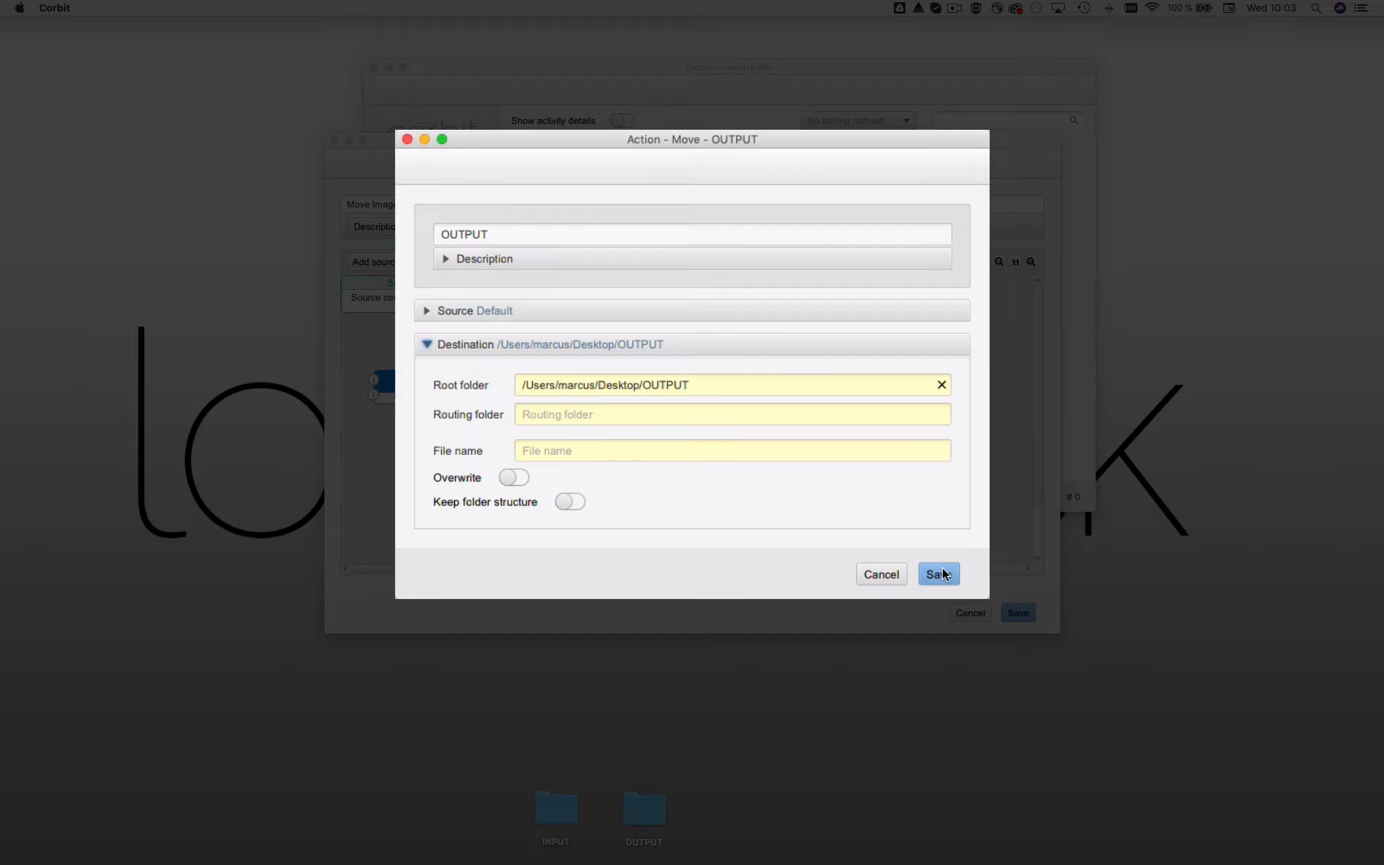
{"action": "left_click", "coordinate": [940, 574]}
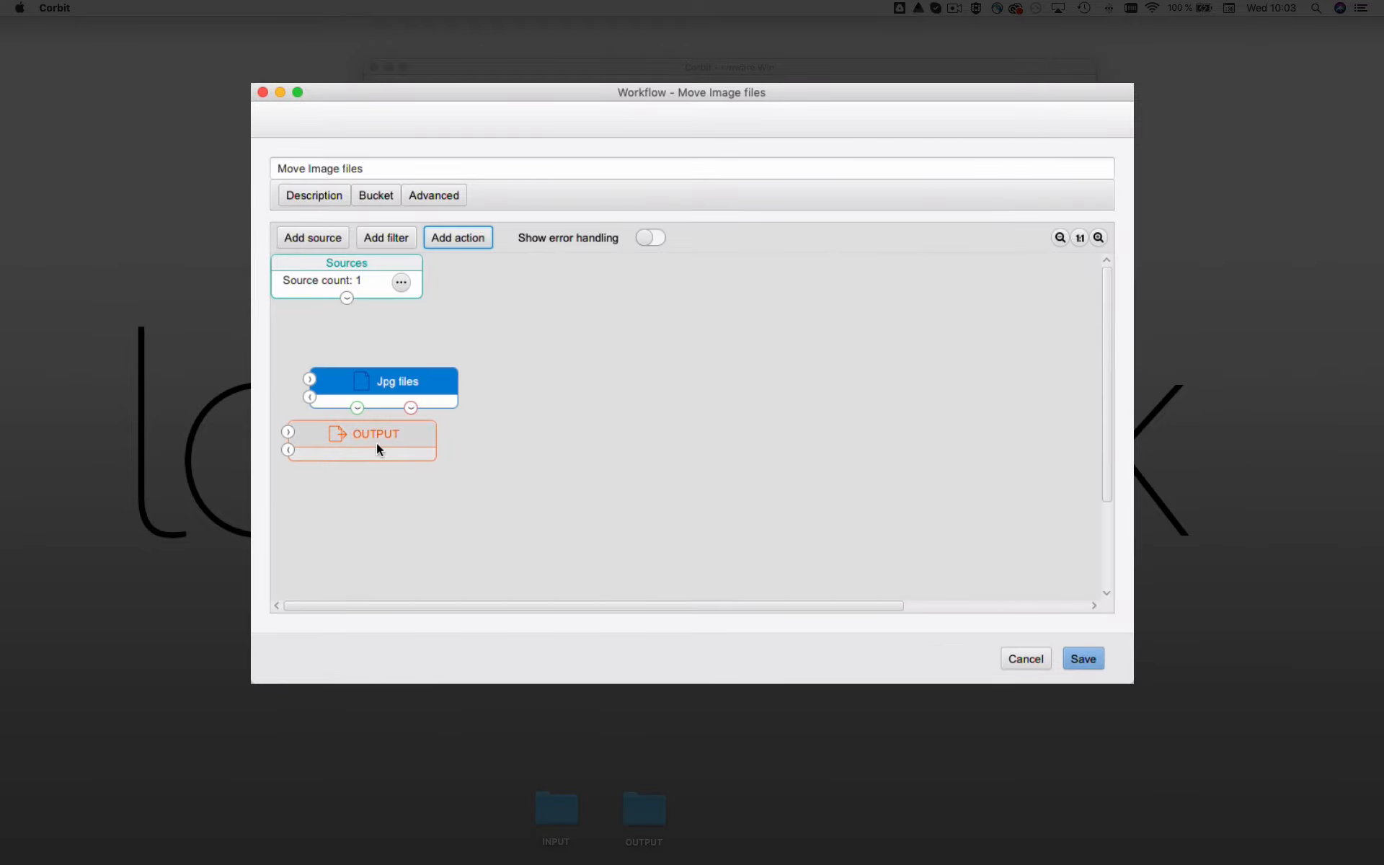
Step: Stagger the Sources, Jpg files and OUTPUT blocks downward, and link Sources to Jpg files and the filter's green output to OUTPUT
{"action": "left_click_drag", "start_coordinate": [376, 442], "coordinate": [442, 468]}
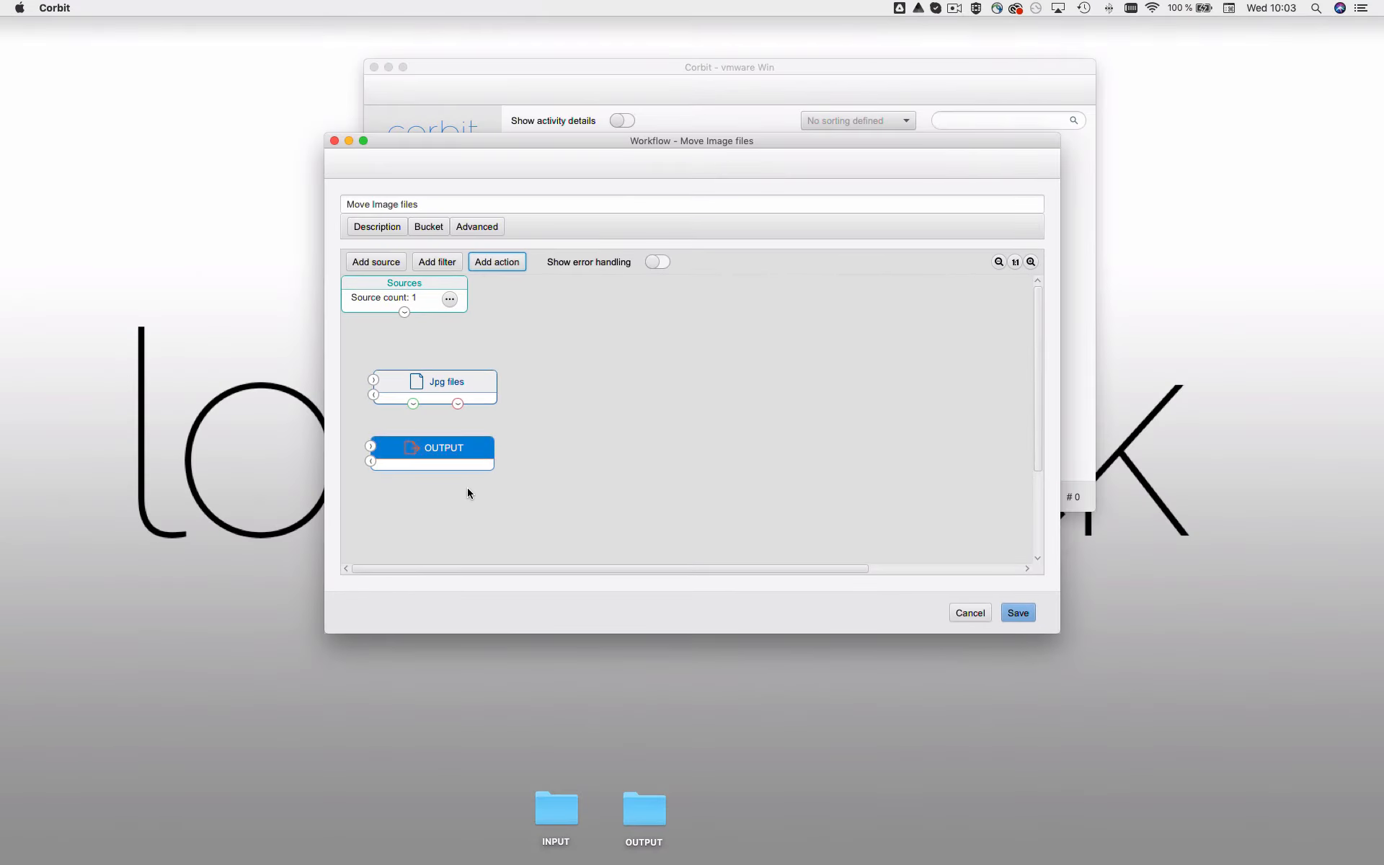
{"action": "left_click_drag", "start_coordinate": [444, 453], "coordinate": [542, 493]}
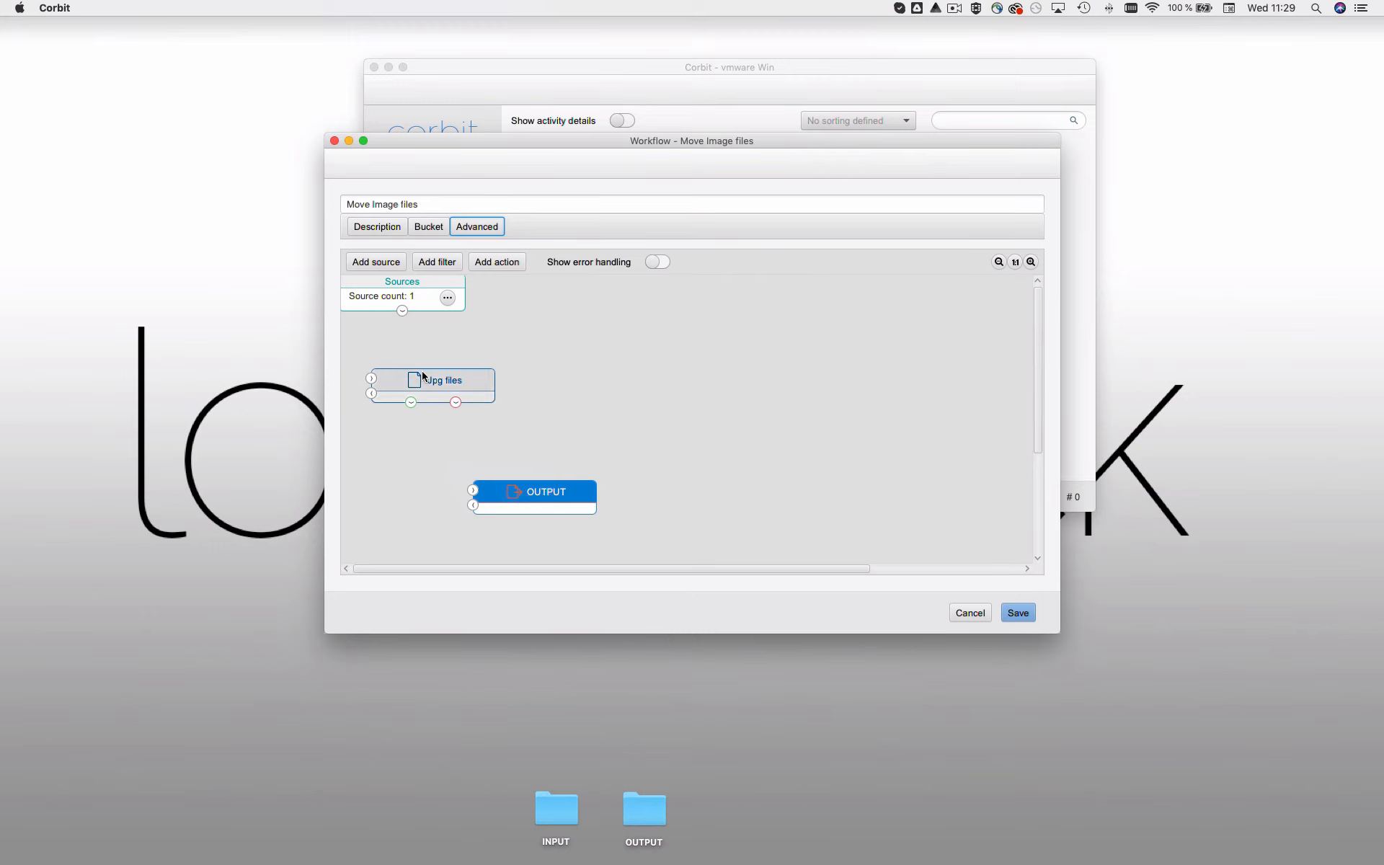
{"action": "left_click_drag", "start_coordinate": [423, 375], "coordinate": [511, 389]}
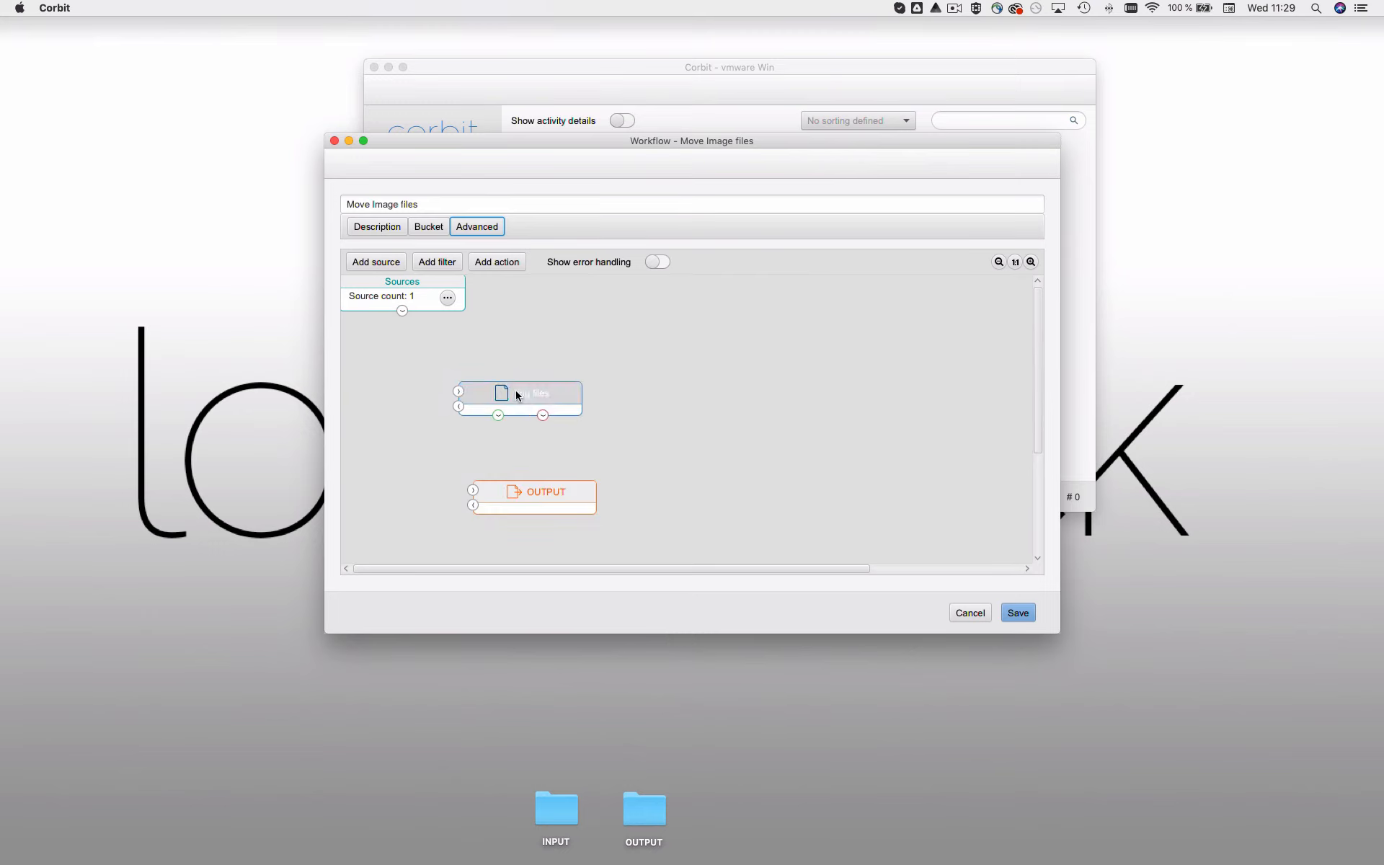
{"action": "left_click_drag", "start_coordinate": [400, 291], "coordinate": [448, 308]}
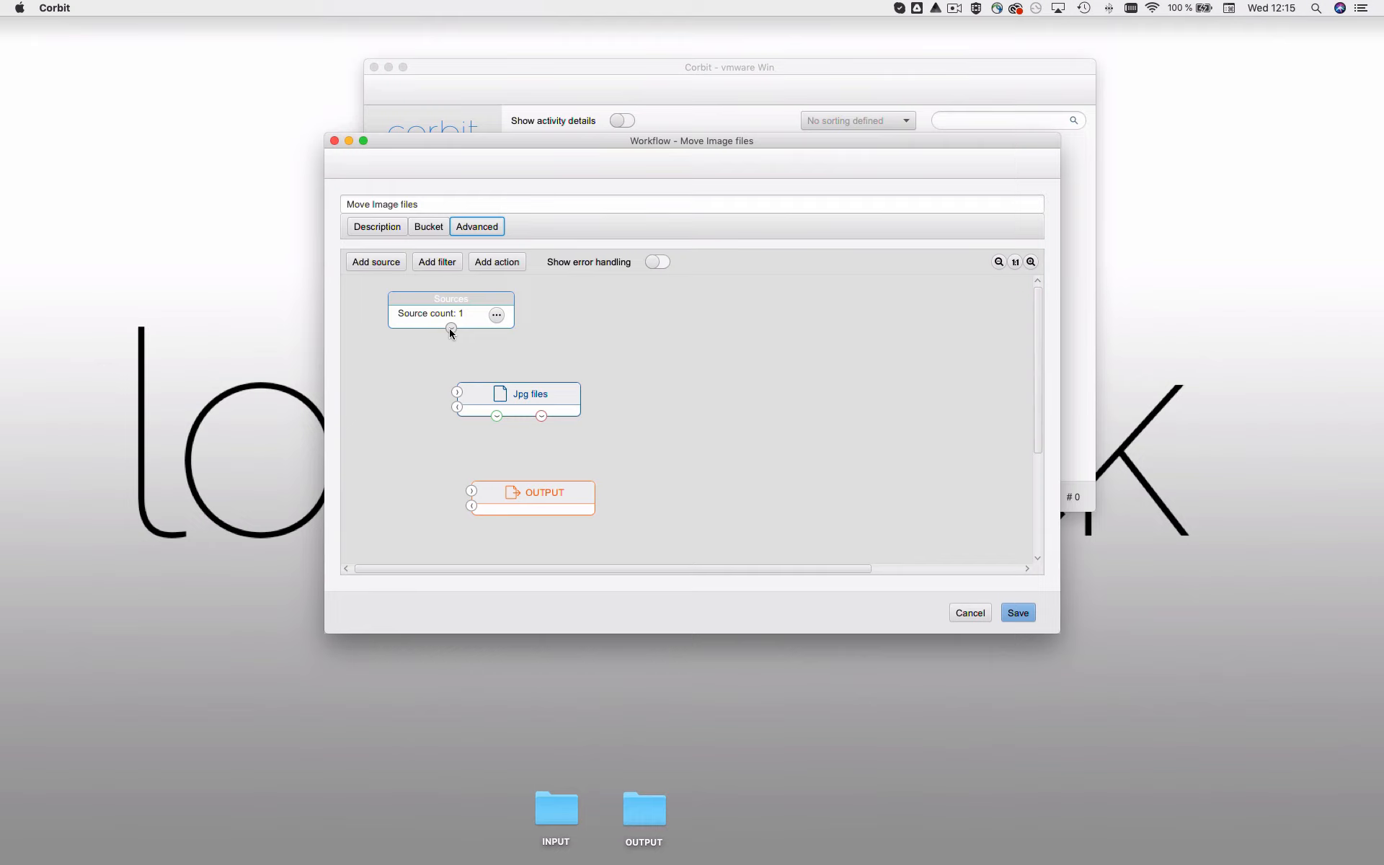
{"action": "left_click_drag", "start_coordinate": [451, 328], "coordinate": [455, 394]}
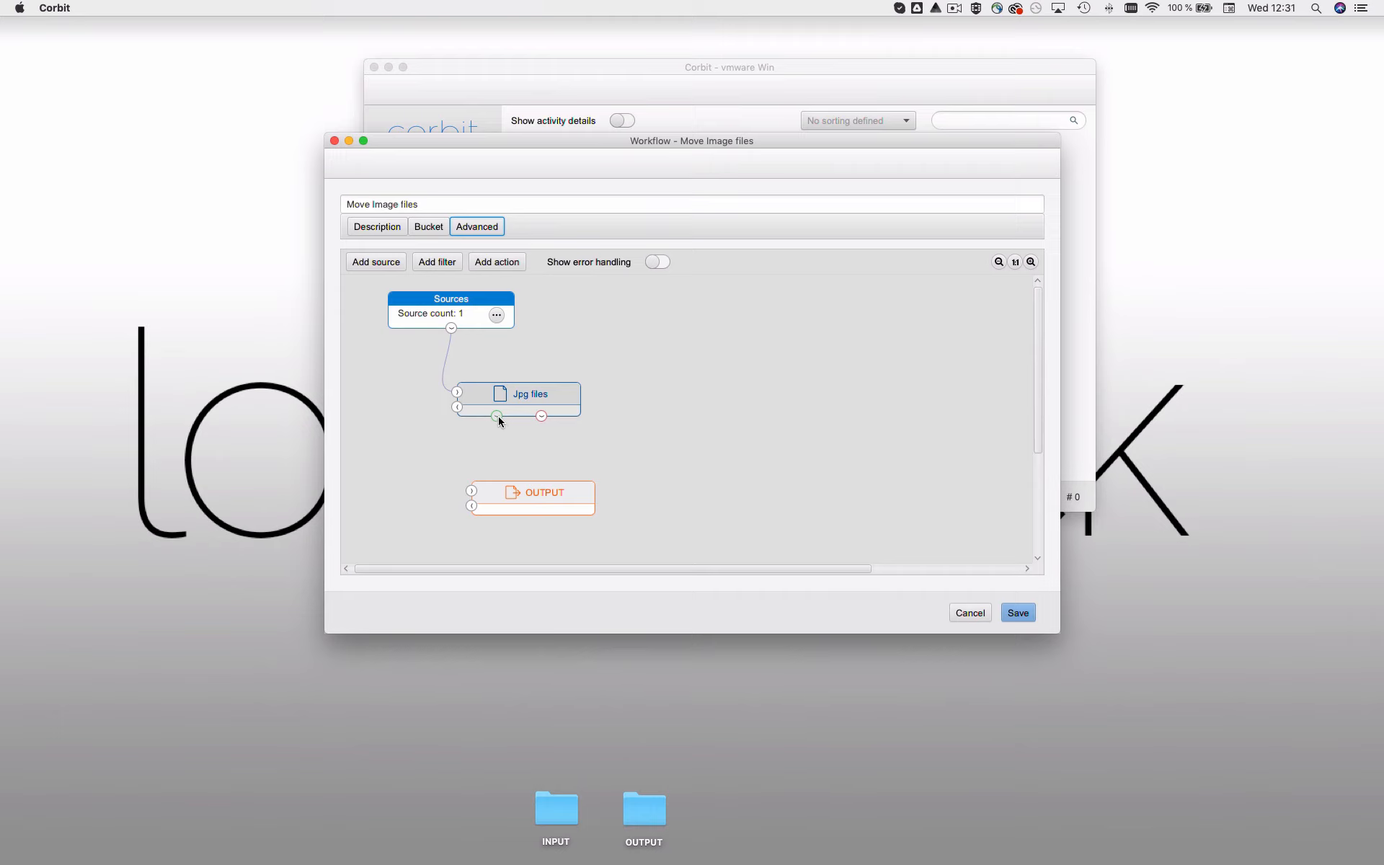
{"action": "left_click_drag", "start_coordinate": [496, 416], "coordinate": [472, 491]}
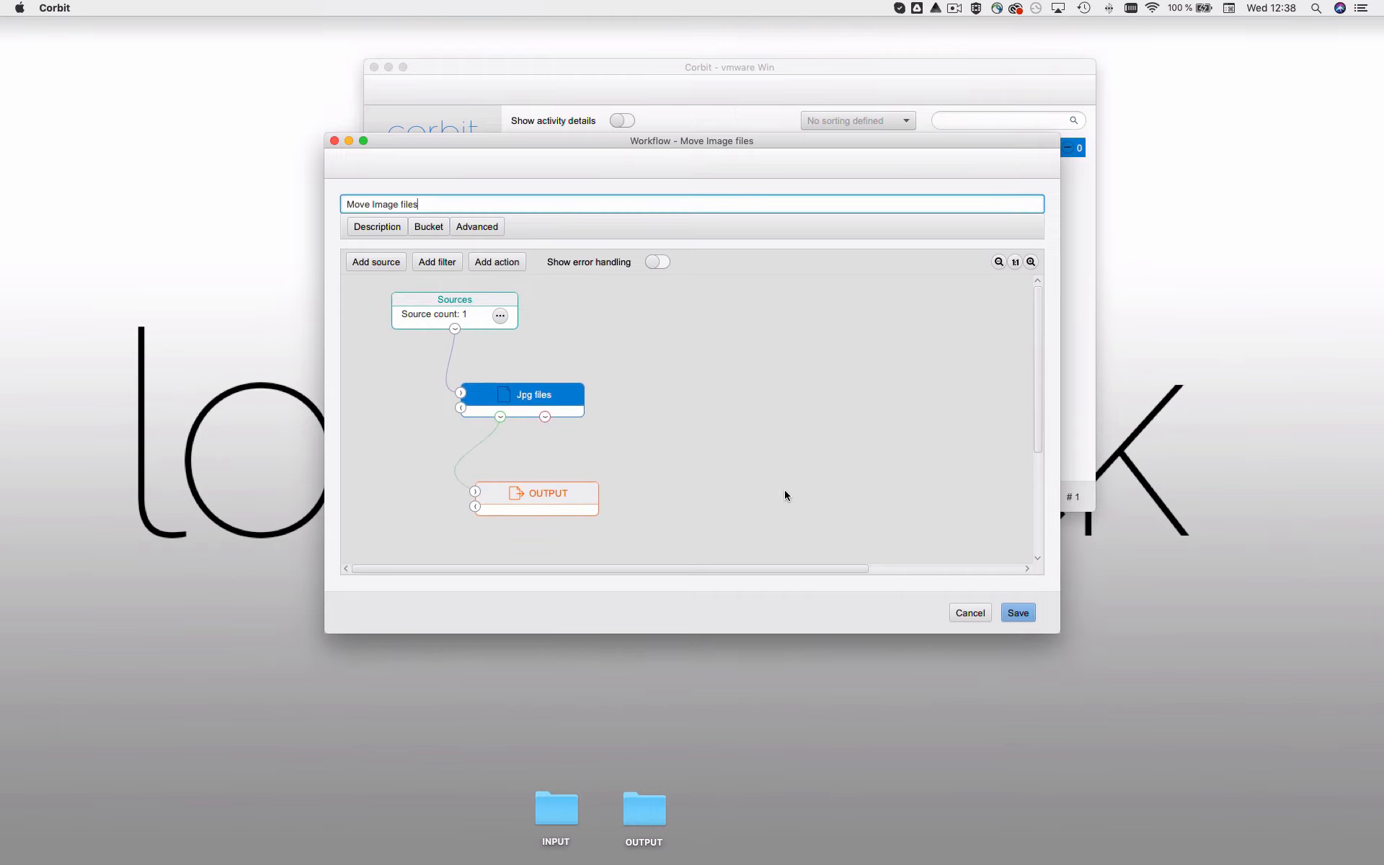
Step: Save the Move Image files workflow and start it
{"action": "left_click", "coordinate": [1024, 615]}
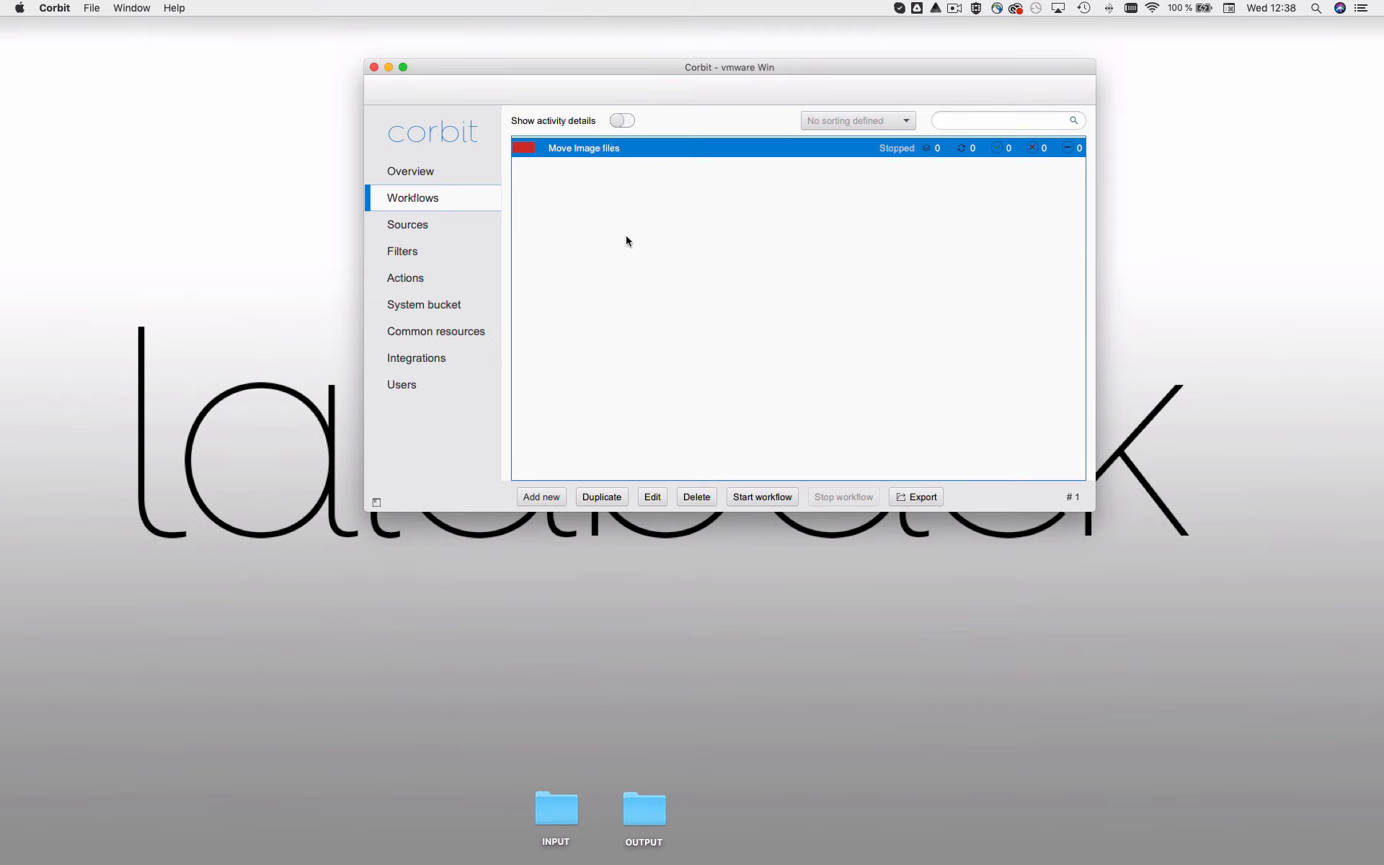
{"action": "left_click", "coordinate": [775, 500]}
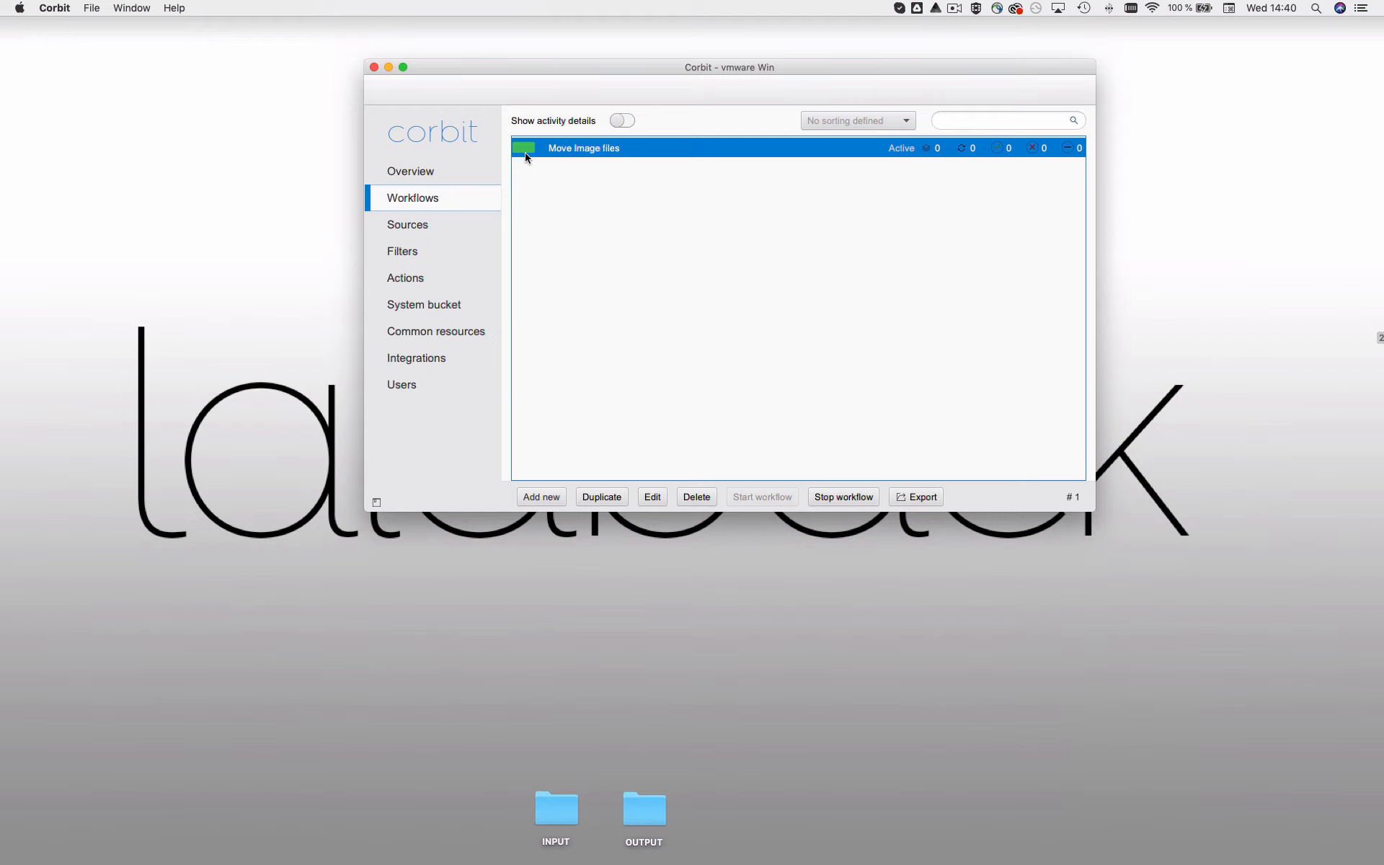
Step: Open the desktop's INPUT and OUTPUT folders in Finder and move Image1.jpg and Image2.tif from the desktop into INPUT
{"action": "left_click", "coordinate": [561, 815]}
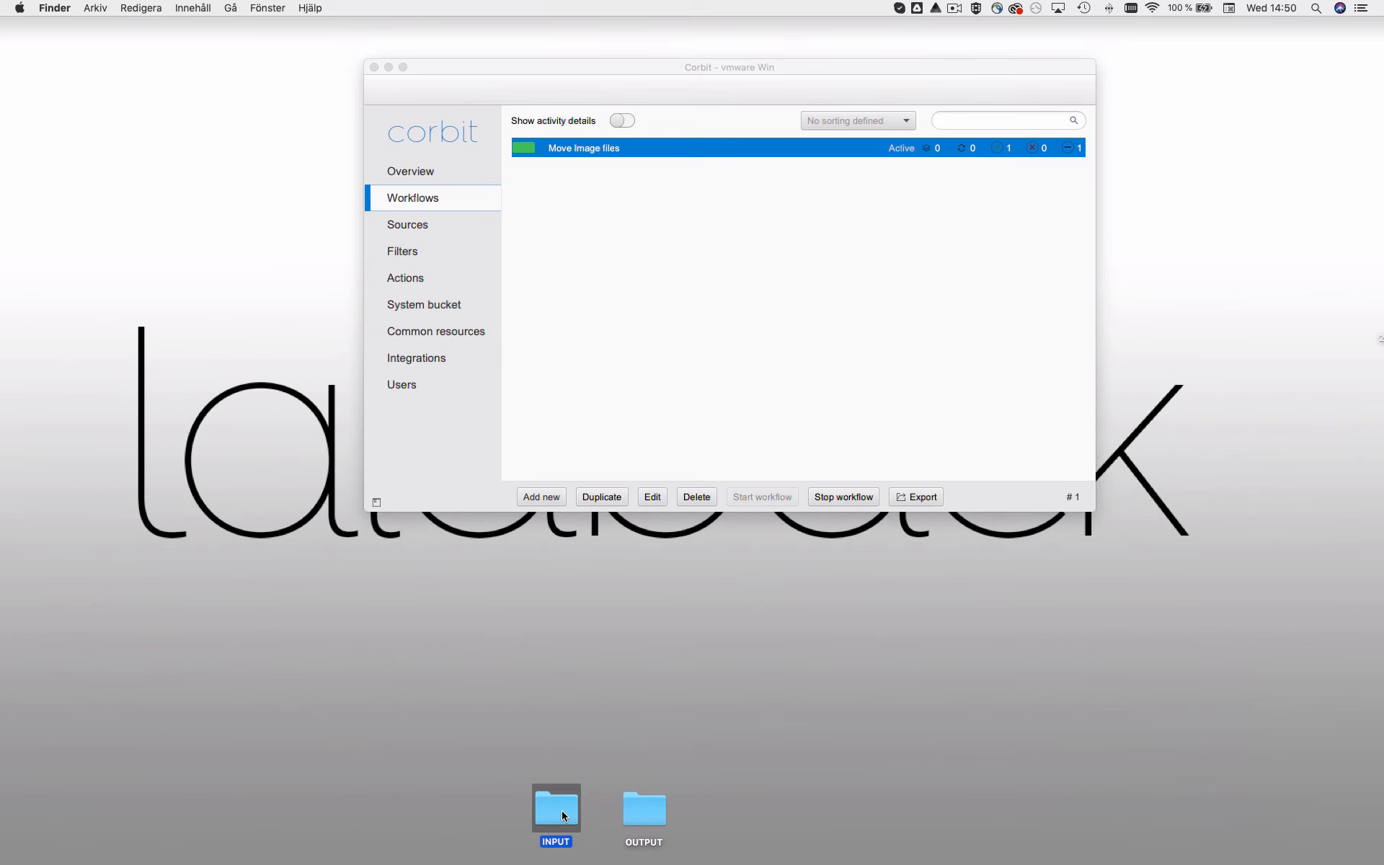
{"action": "double_click", "coordinate": [563, 815]}
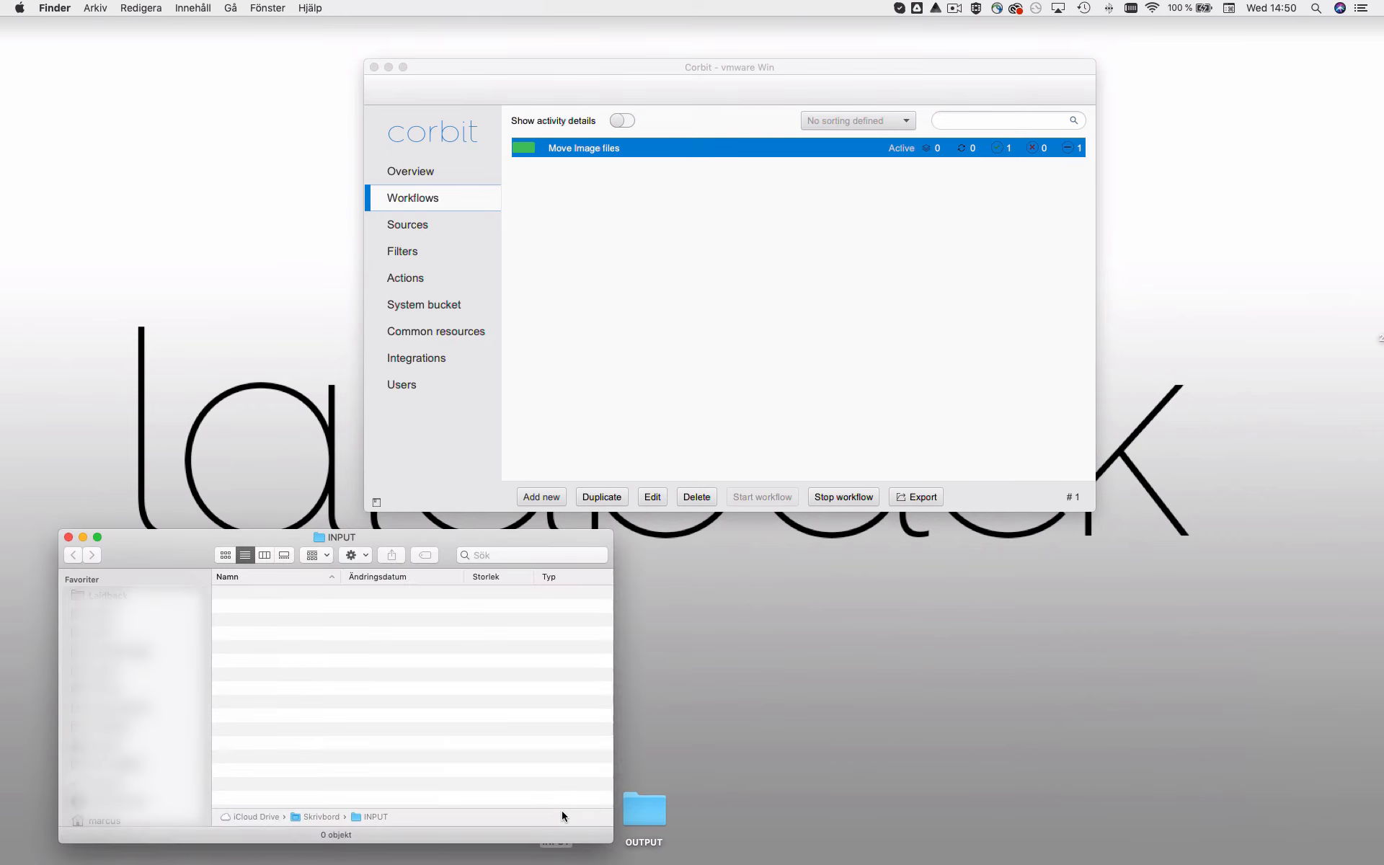
{"action": "left_click", "coordinate": [645, 813]}
{"action": "double_click", "coordinate": [645, 815]}
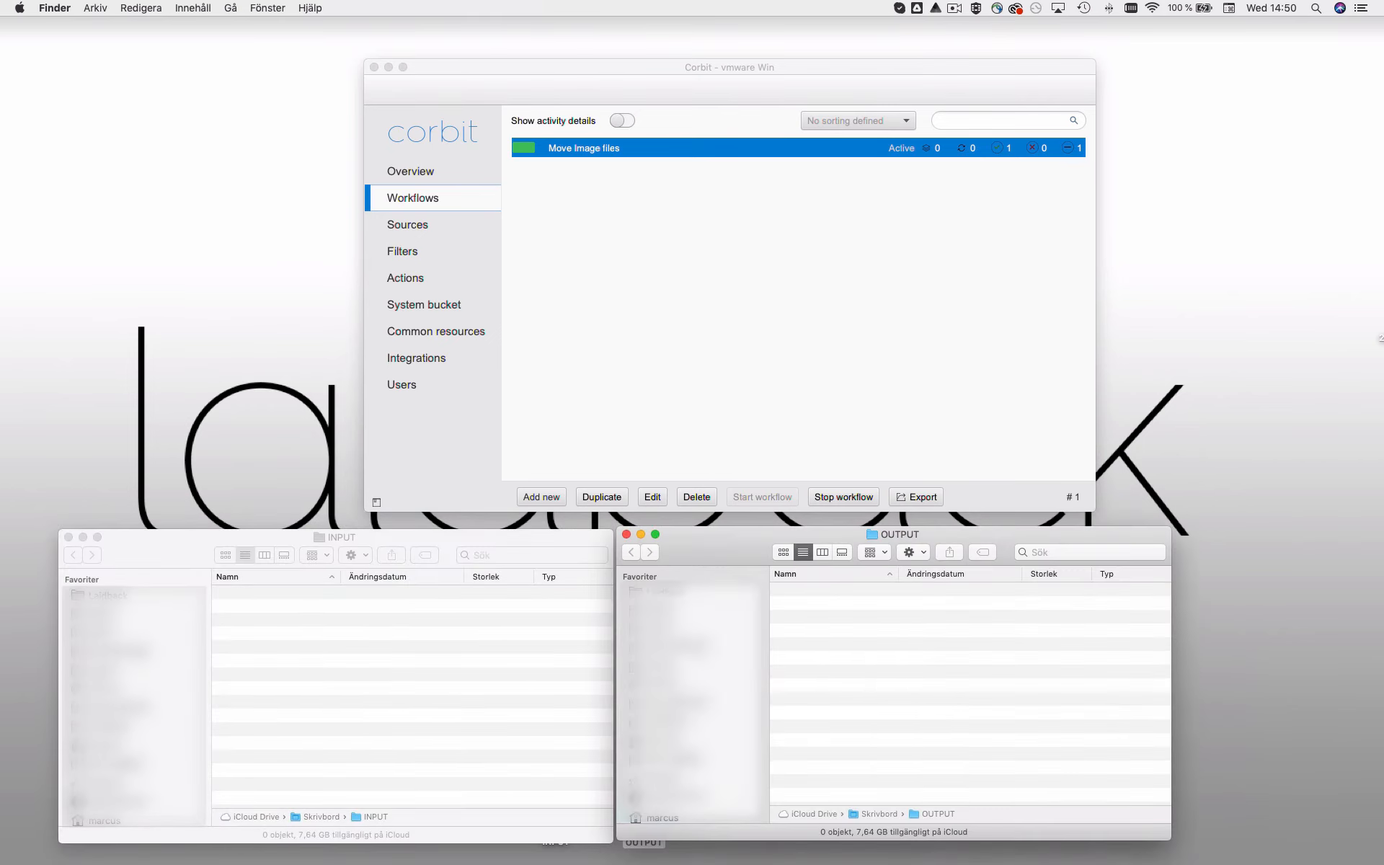
{"action": "left_click_drag", "start_coordinate": [1323, 742], "coordinate": [1330, 775]}
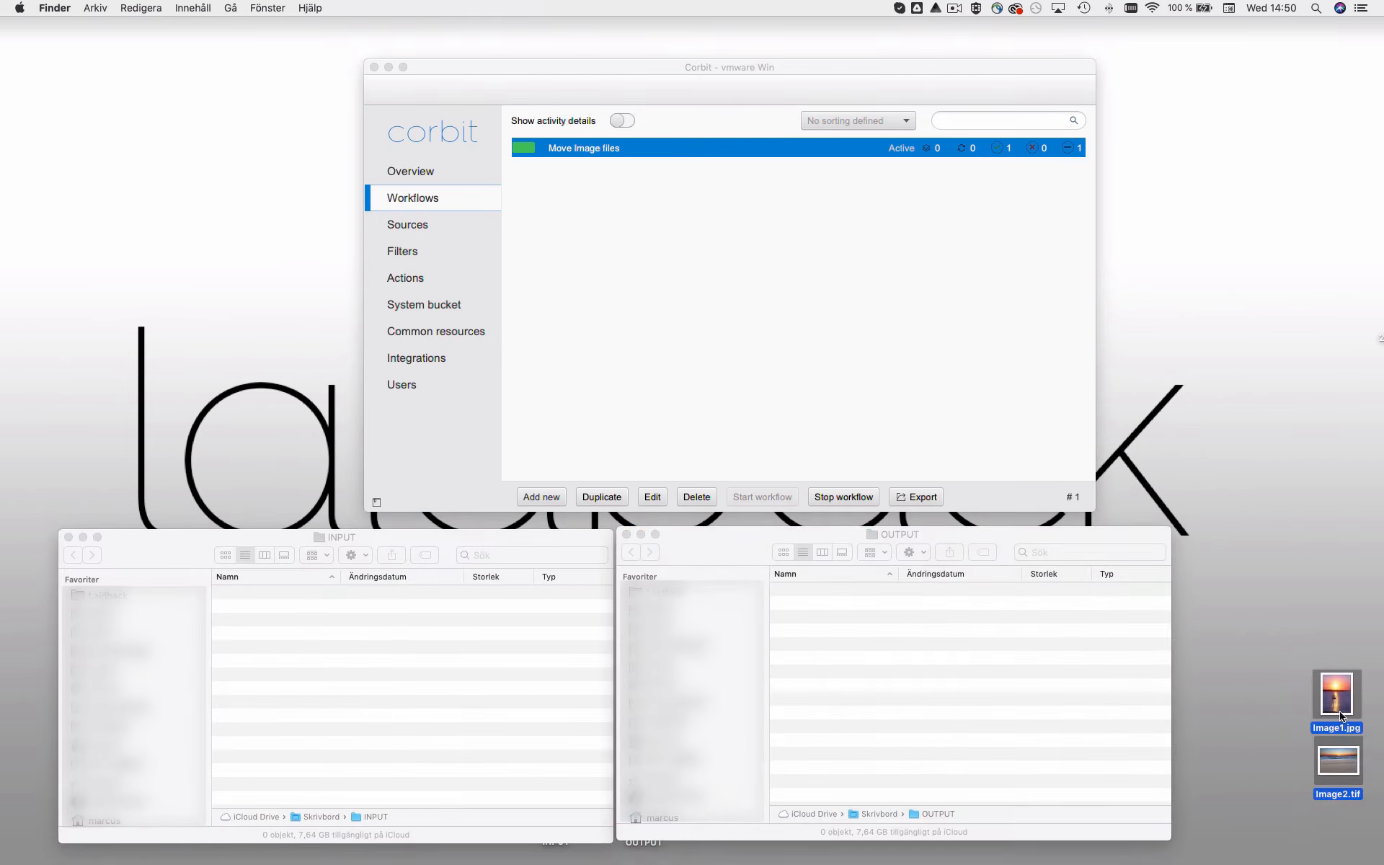
{"action": "left_click_drag", "start_coordinate": [1337, 696], "coordinate": [376, 642]}
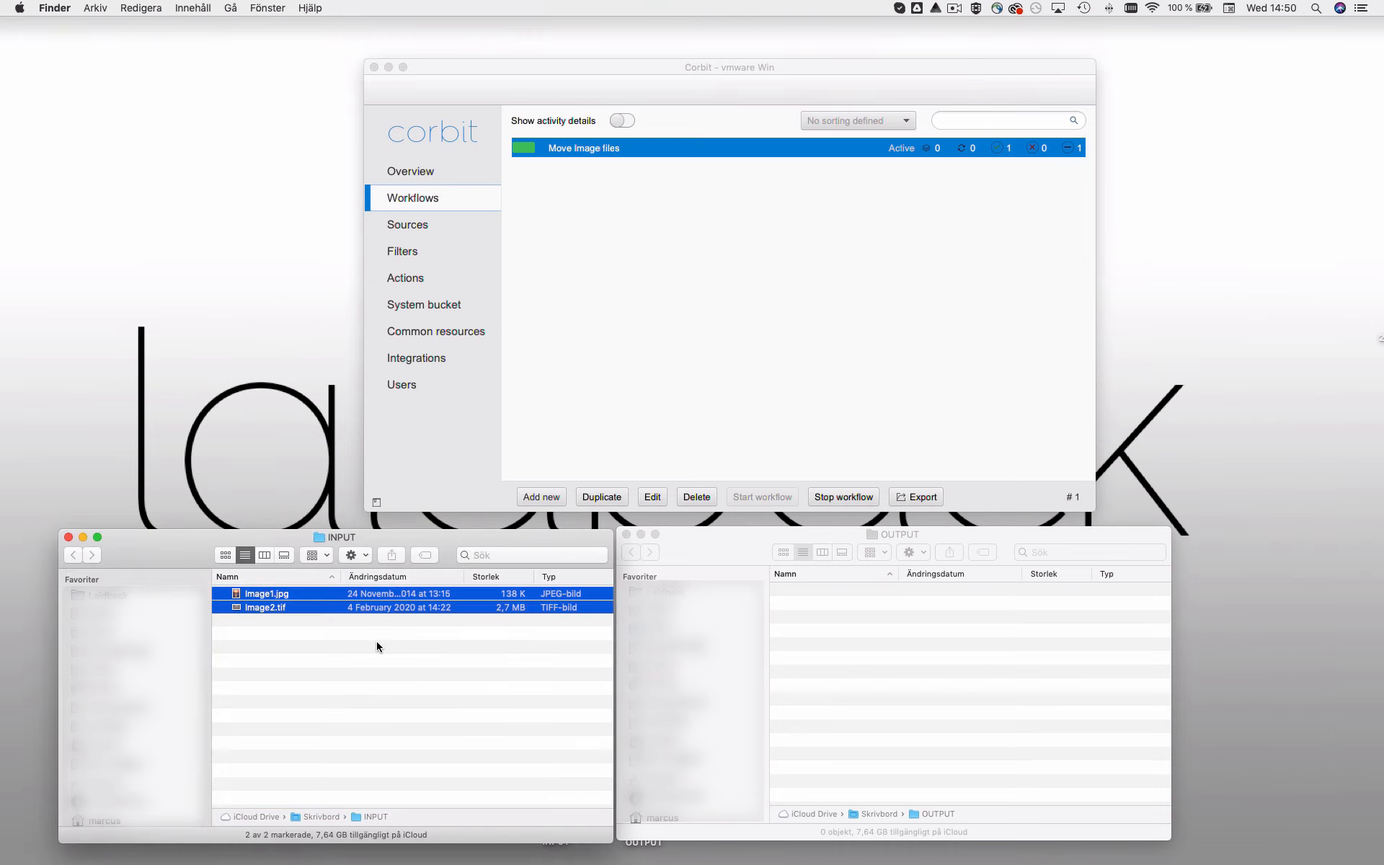